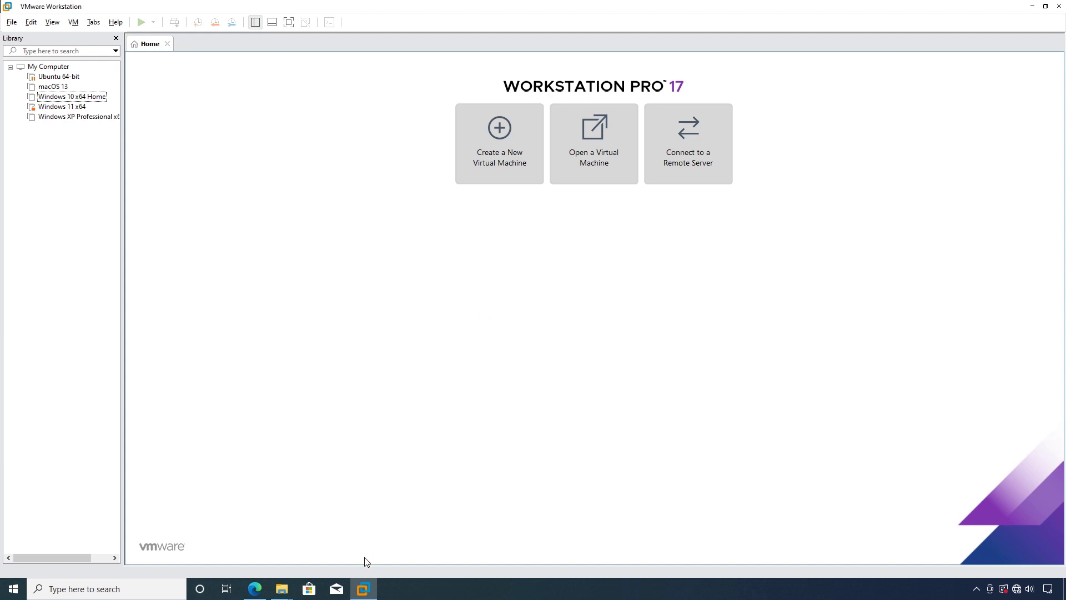
Check the Win11 disc image and the Data (D:) drive properties in File Explorer
left_click(362, 589)
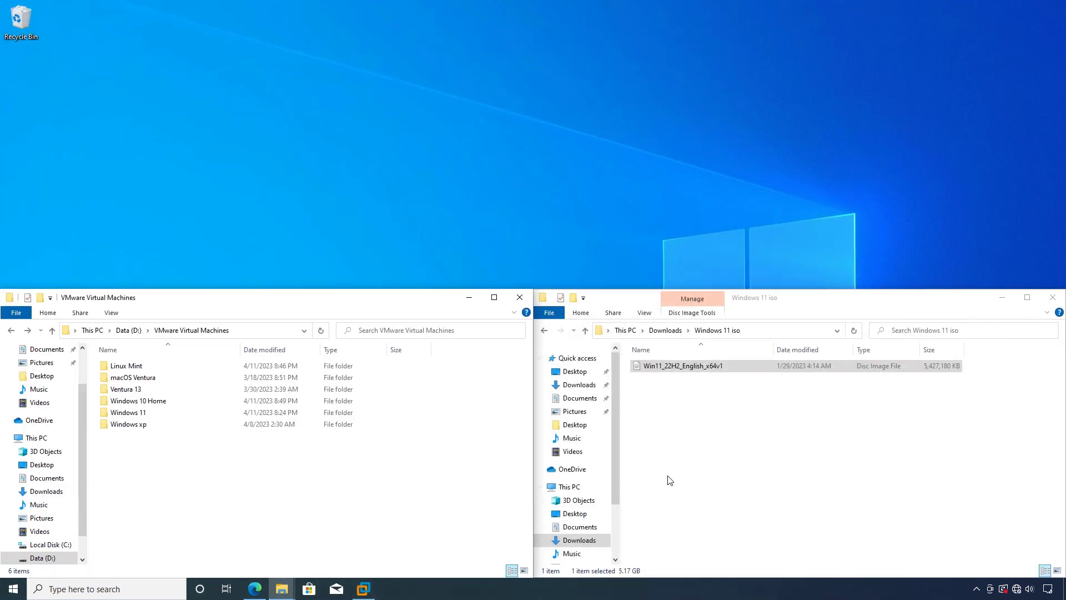
left_click(679, 369)
left_click(134, 476)
right_click(32, 559)
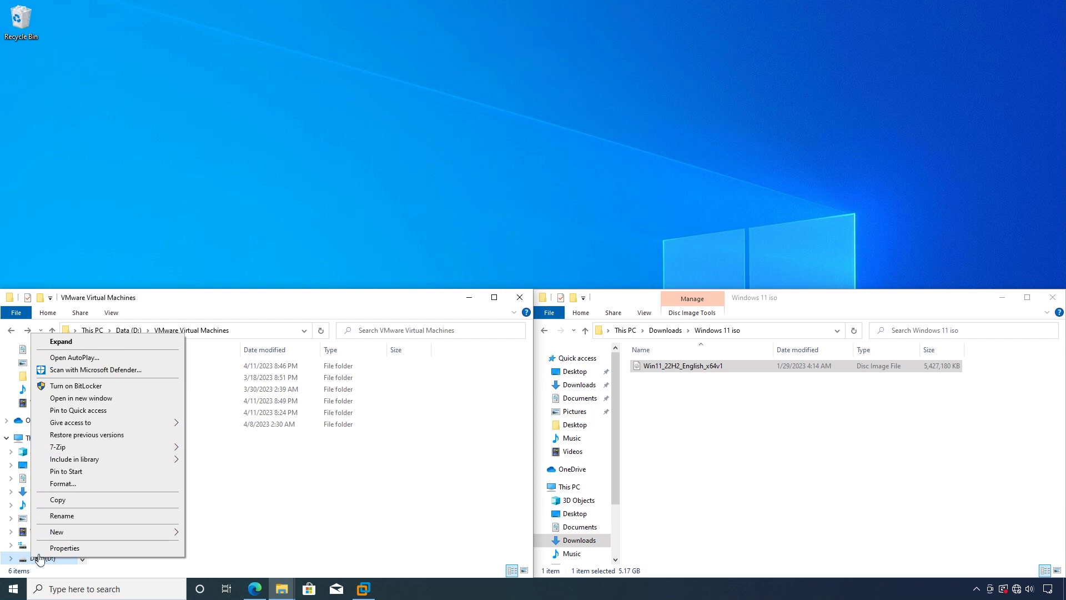
left_click(76, 549)
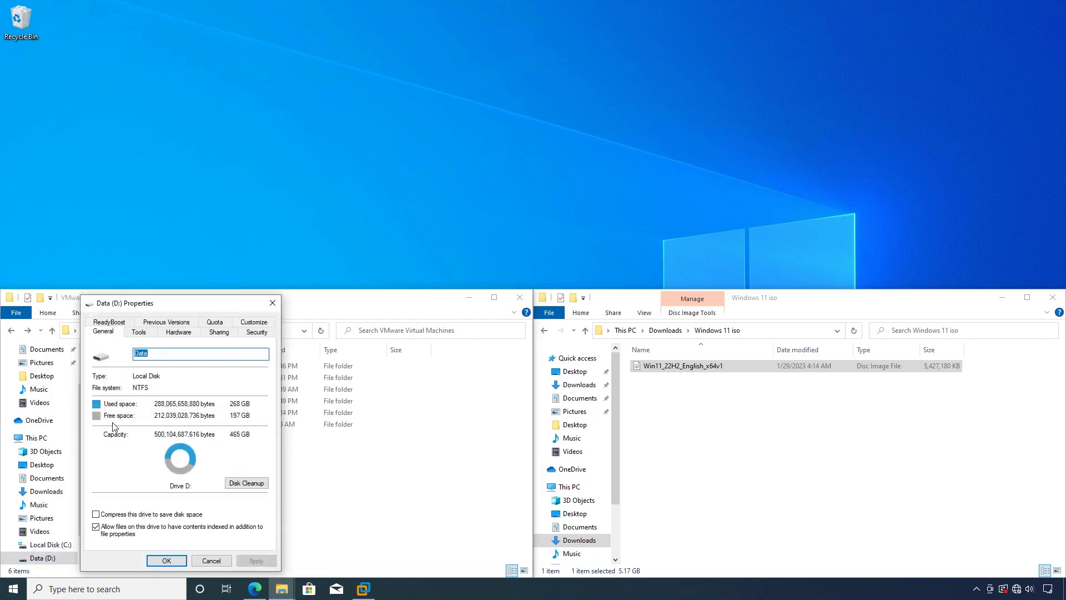
left_click(273, 302)
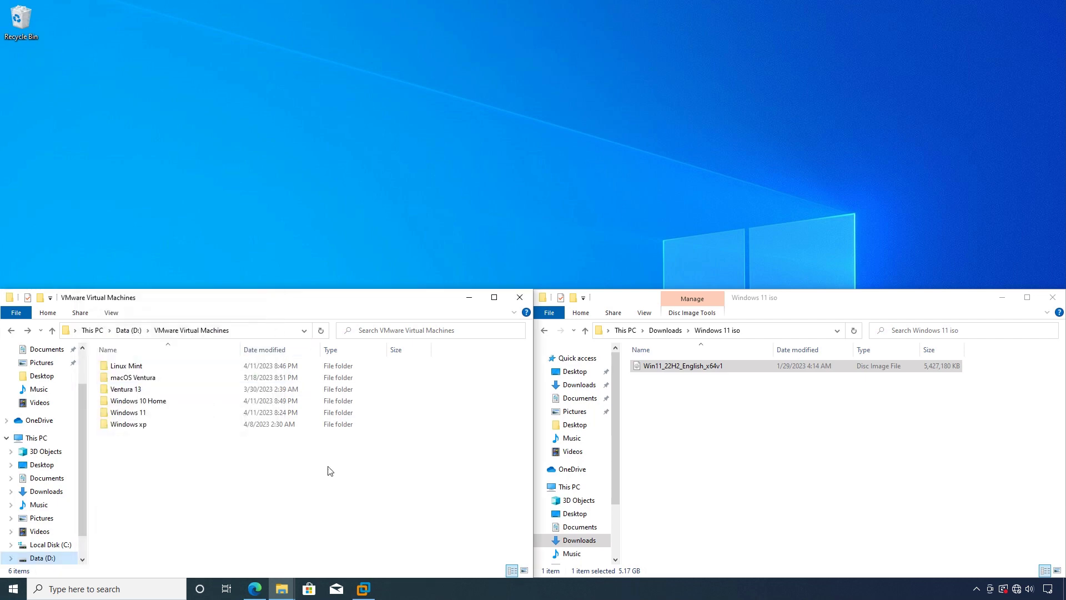
left_click(367, 590)
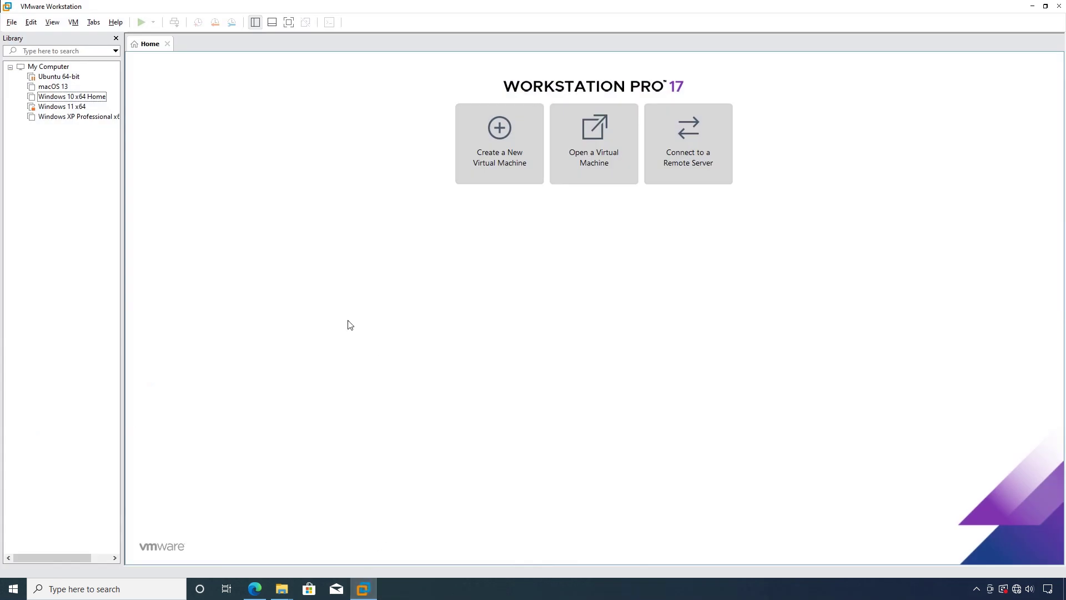
Start a Custom (advanced) new virtual machine with Workstation 17.x hardware compatibility
right_click(53, 155)
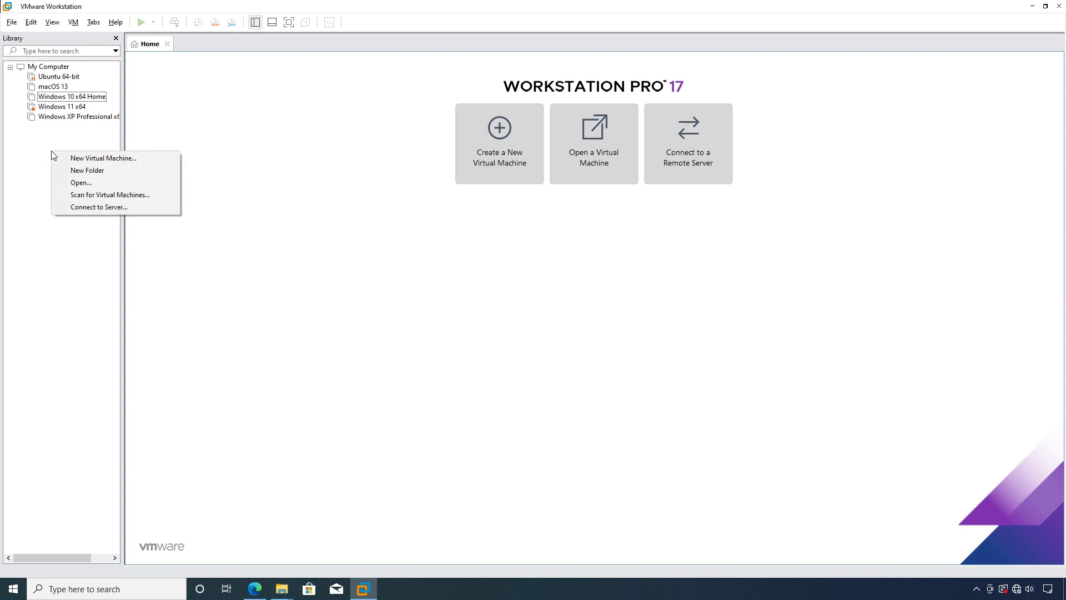
left_click(95, 159)
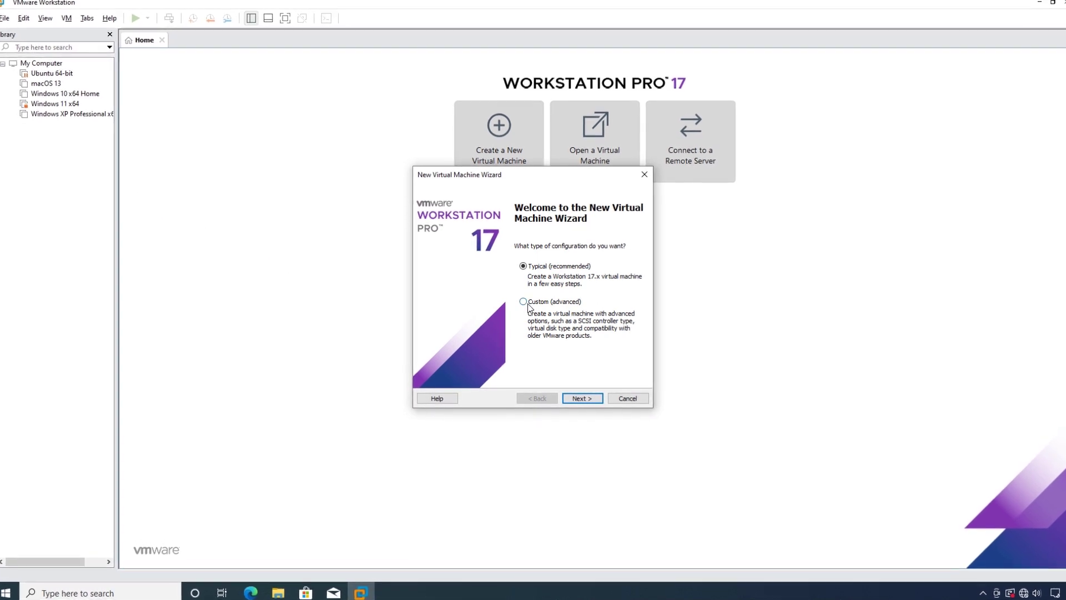
left_click(525, 303)
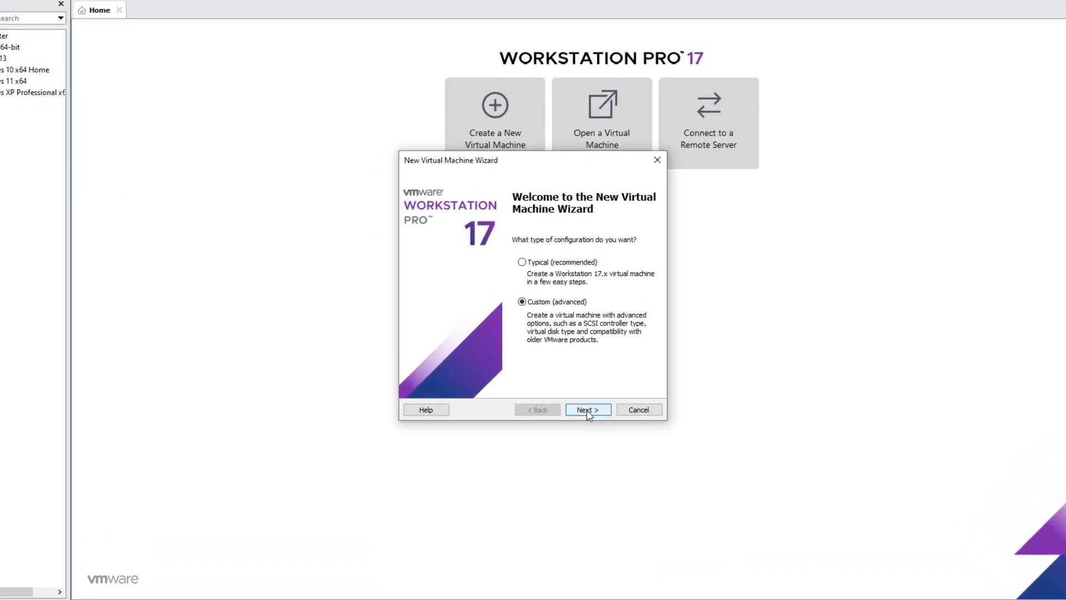
left_click(584, 404)
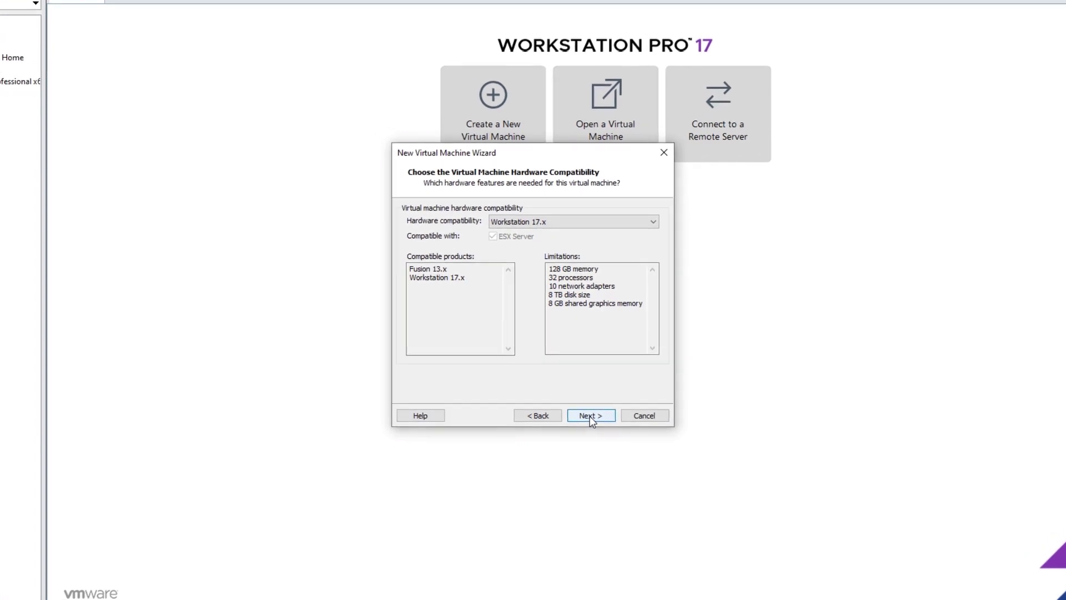
left_click(547, 222)
left_click(547, 216)
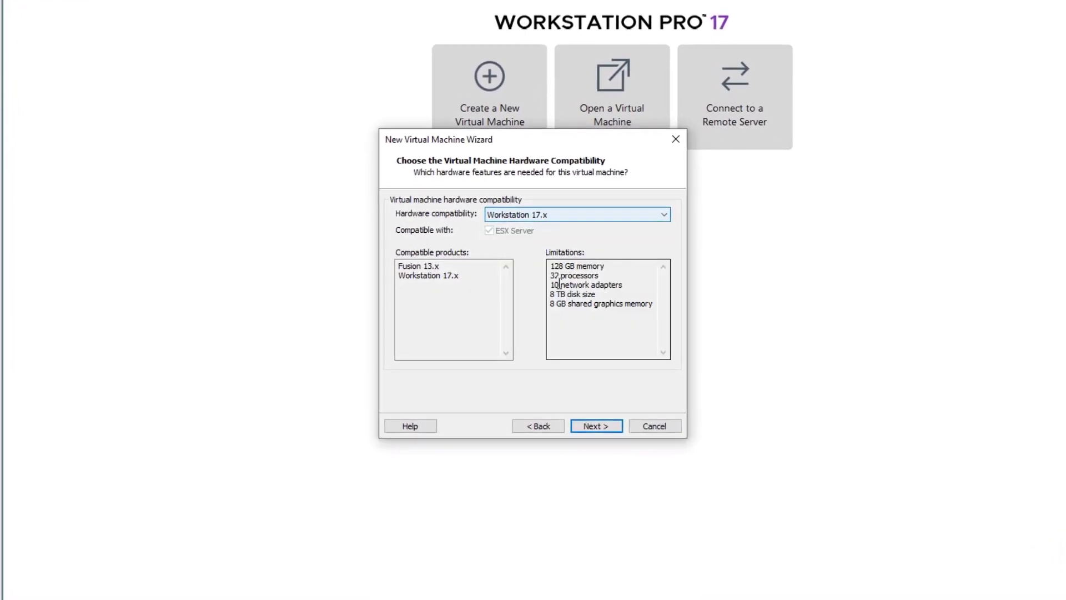
left_click(605, 427)
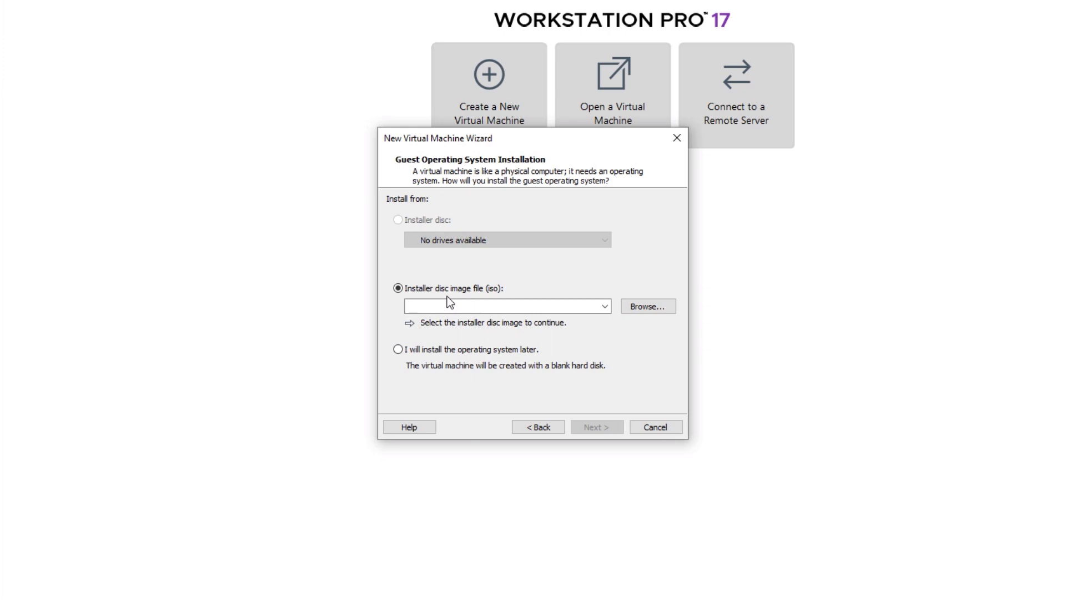
Choose the Win11_22H2_English_x64v1 ISO as the installer disc image and continue
left_click(663, 310)
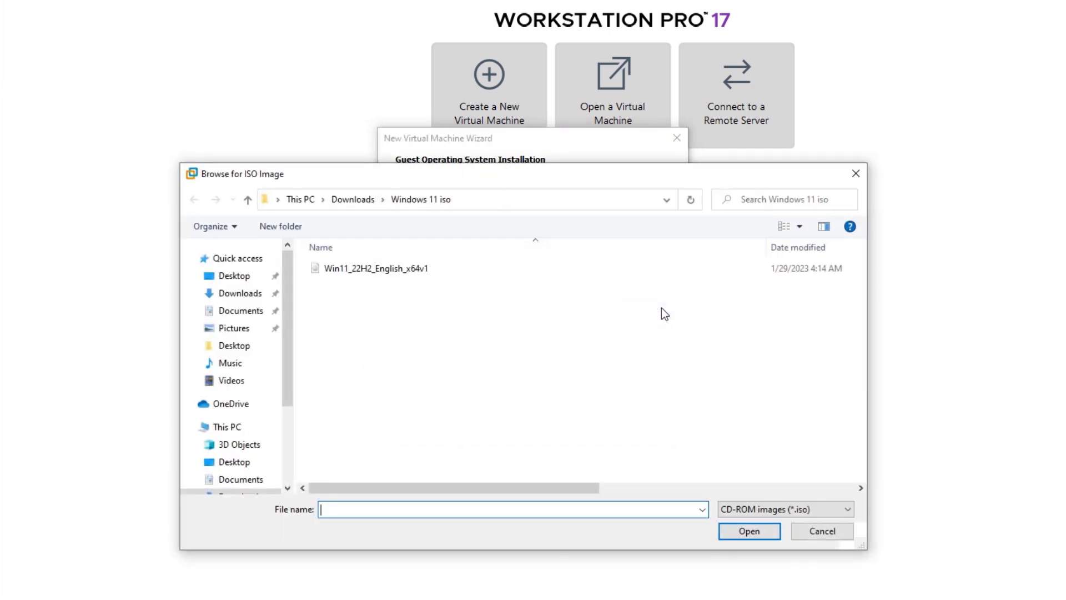
left_click(327, 275)
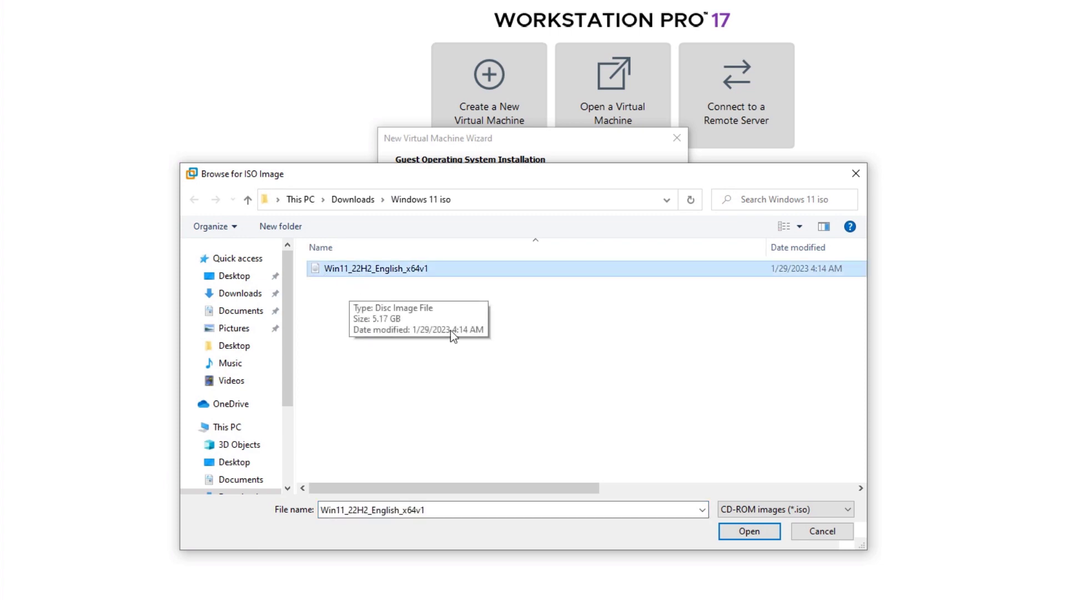
left_click(749, 531)
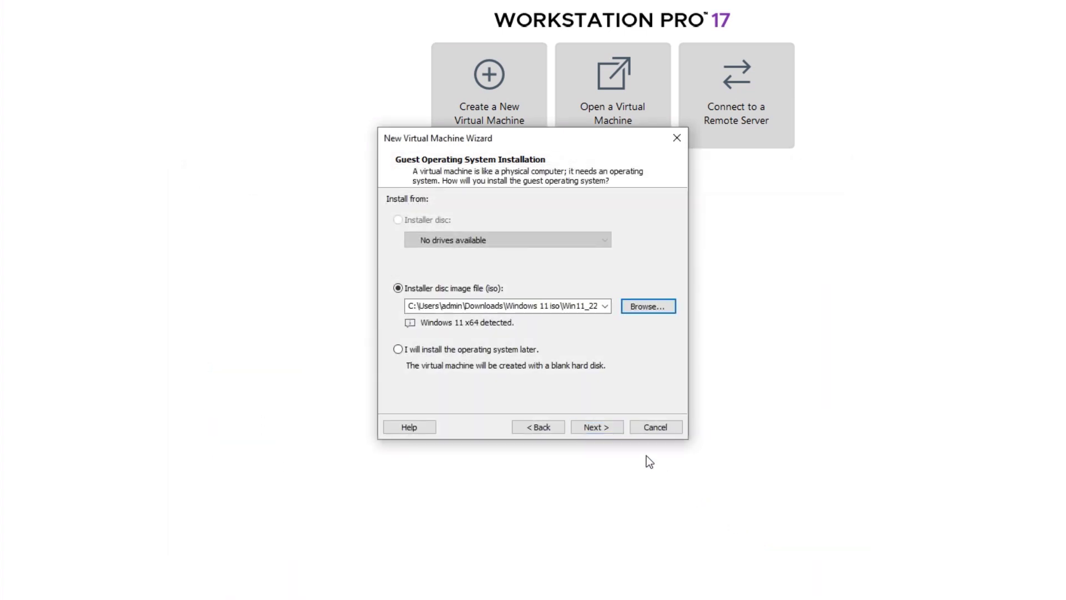
left_click(602, 428)
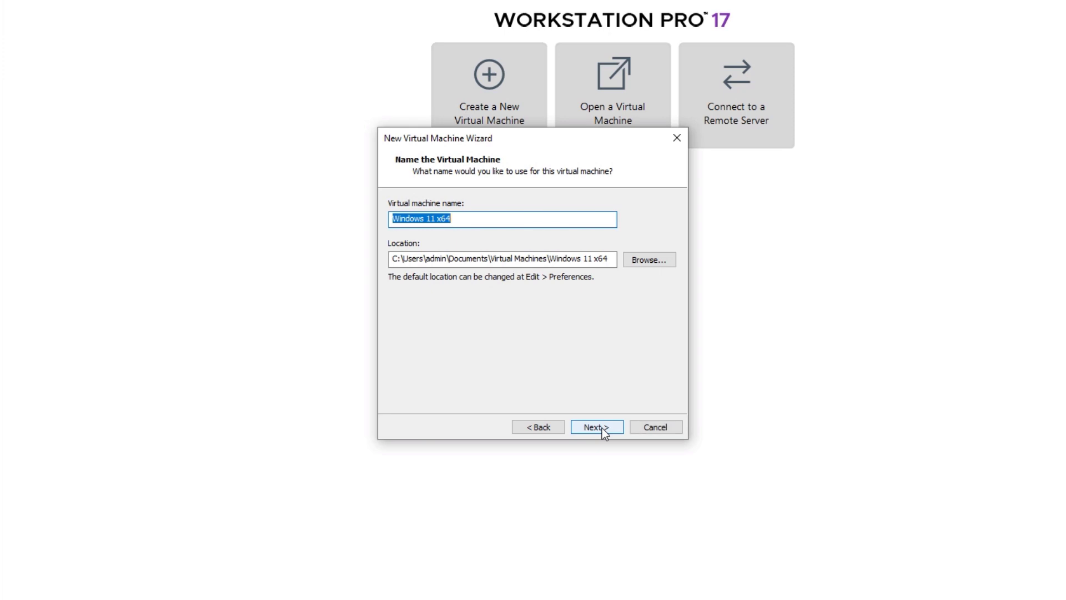
Append 'Home Edition' to get 'Windows 11 x64 Home Edition', then copy the full name
left_click(468, 218)
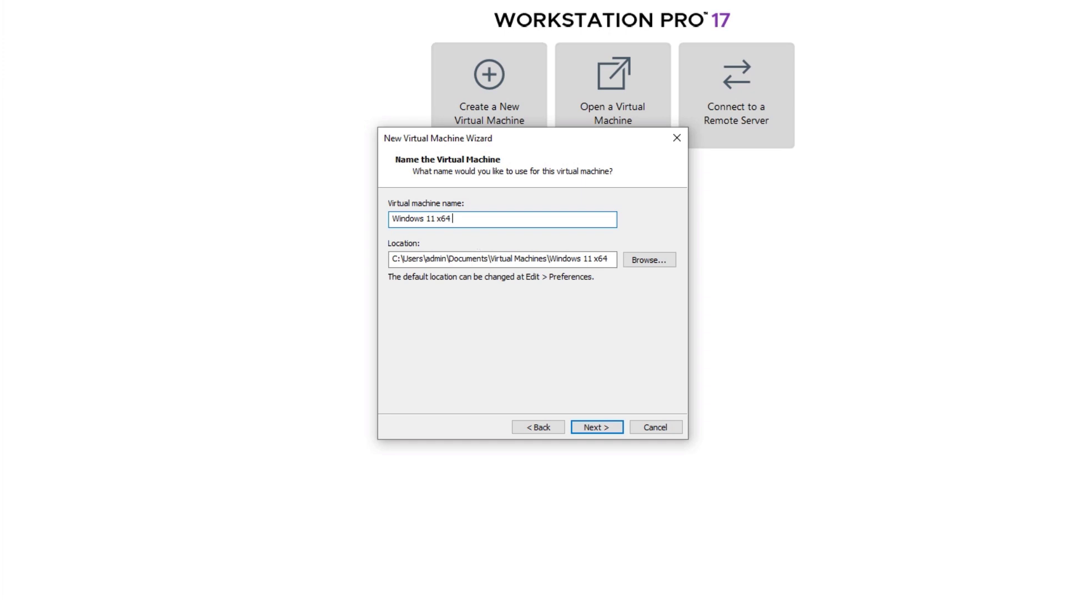
type("Home Edition")
left_click_drag(512, 218, 392, 211)
right_click(439, 222)
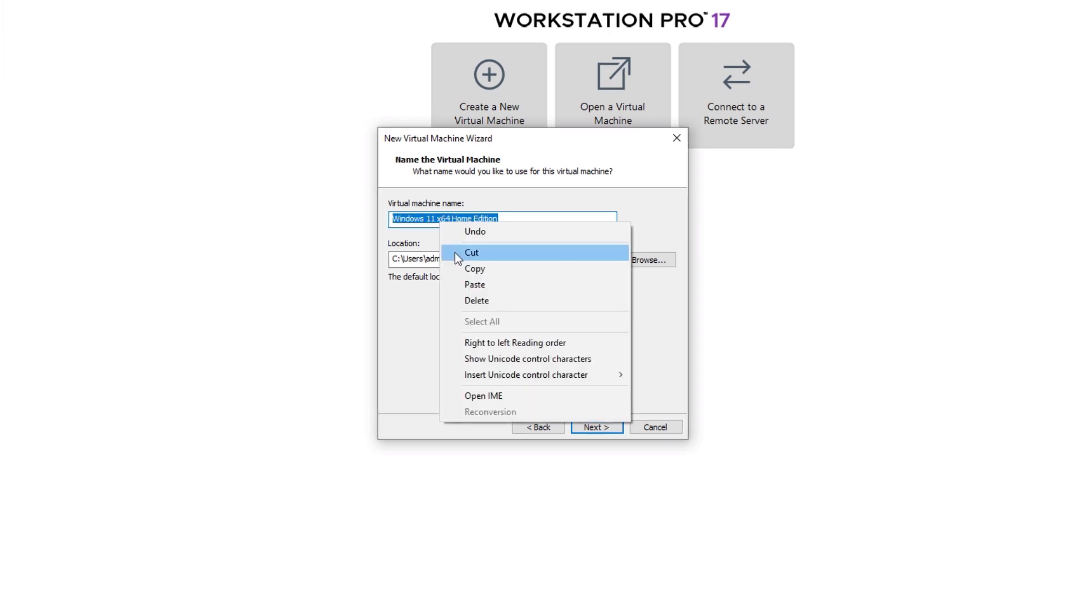
left_click(462, 269)
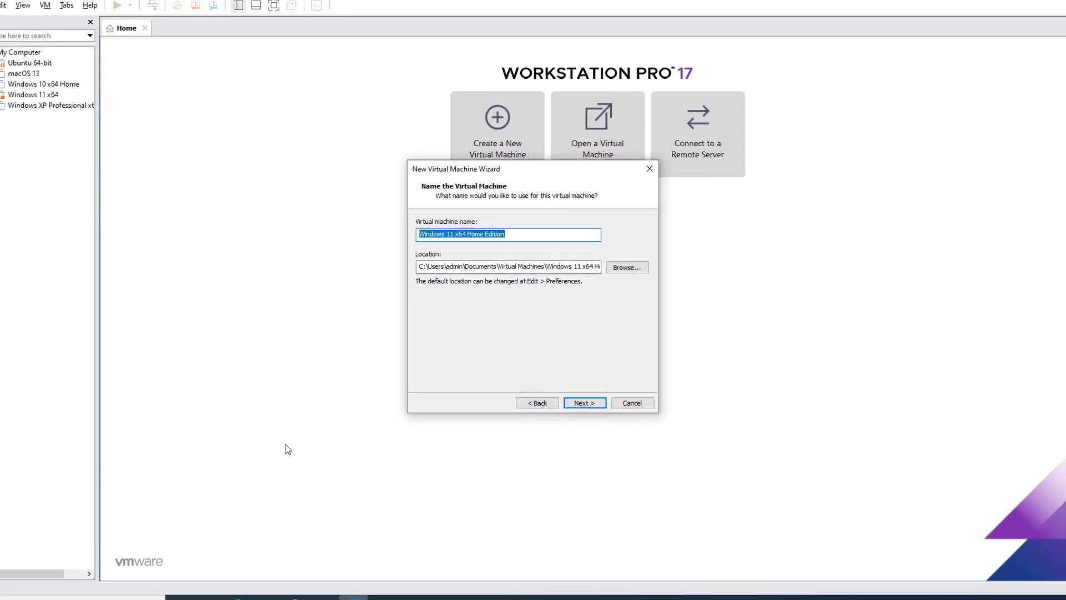
Create a new folder in VMware Virtual Machines named 'Windows 11 x64 Home Edition'
mouse_move(275, 595)
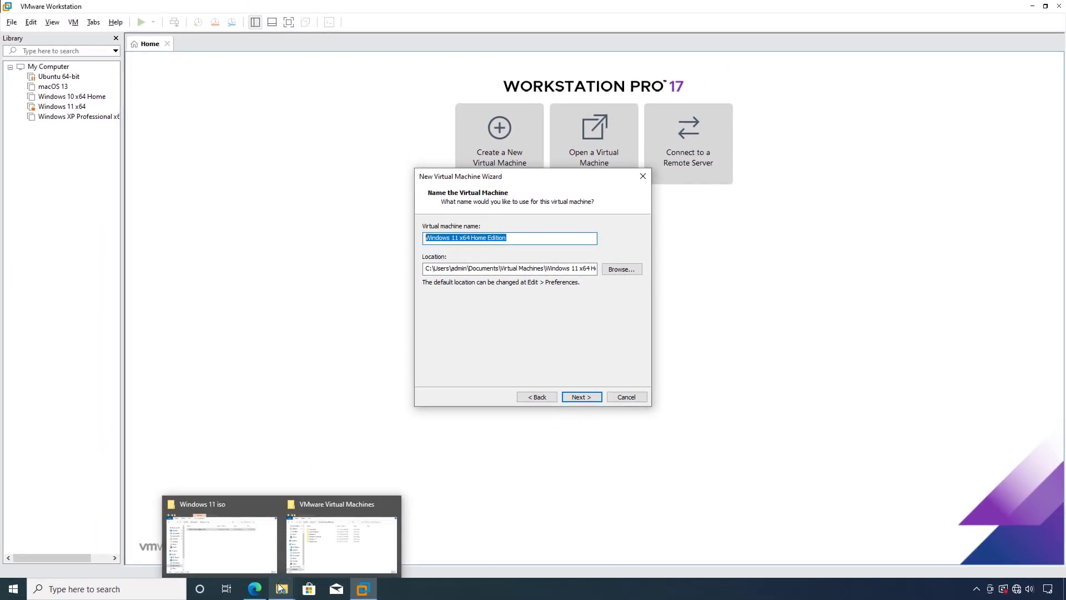
left_click(295, 571)
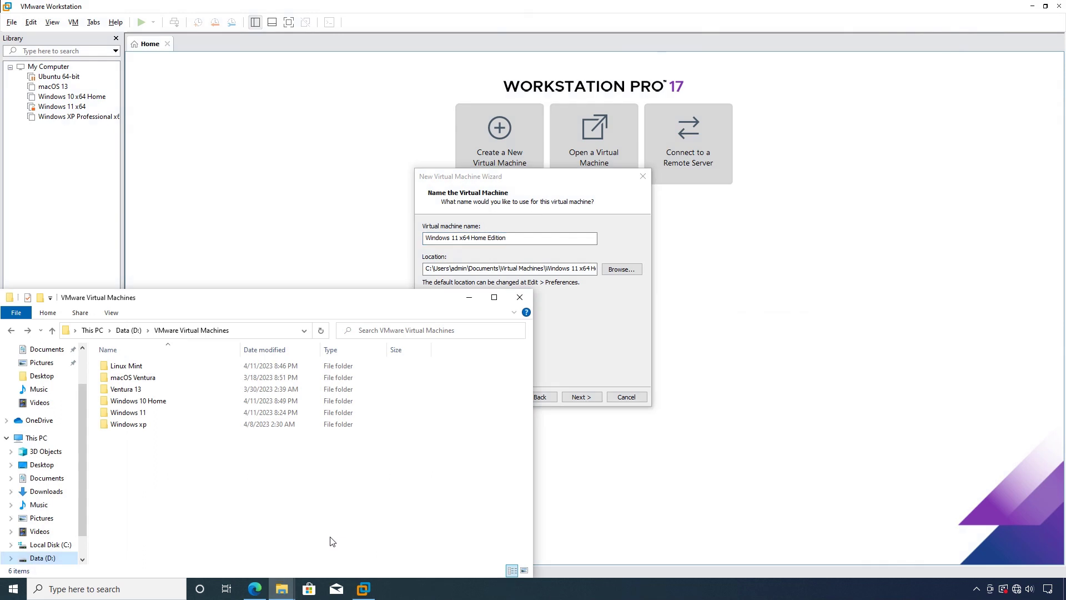
right_click(135, 458)
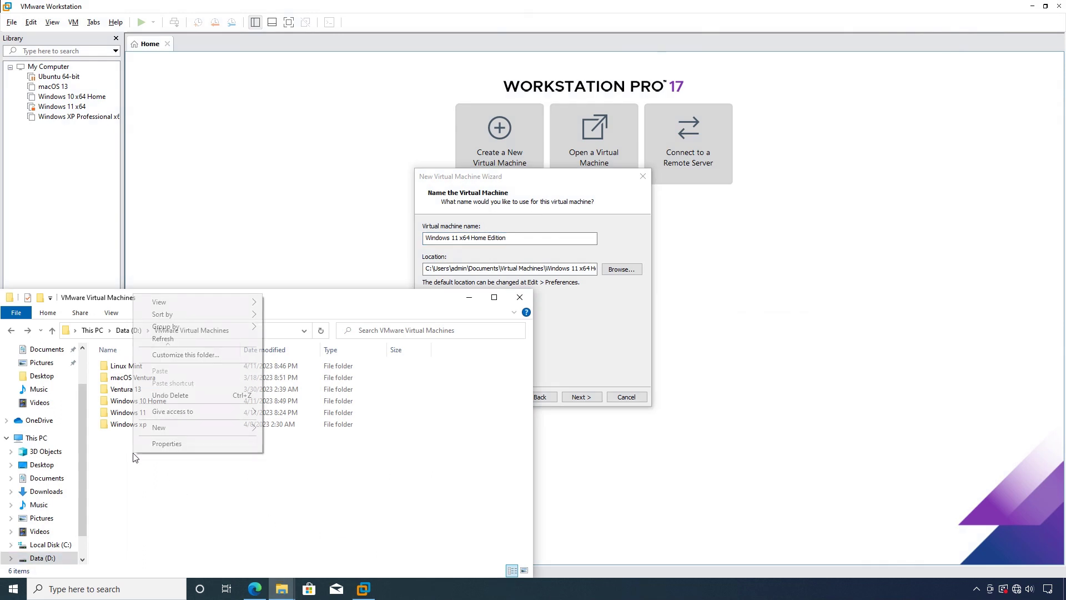
mouse_move(170, 428)
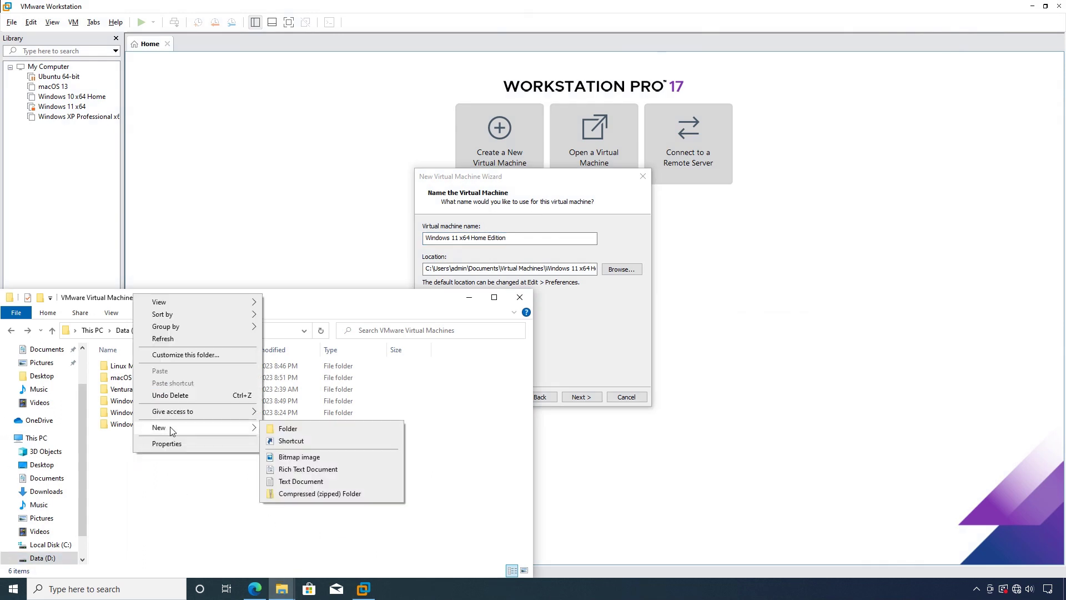
left_click(289, 430)
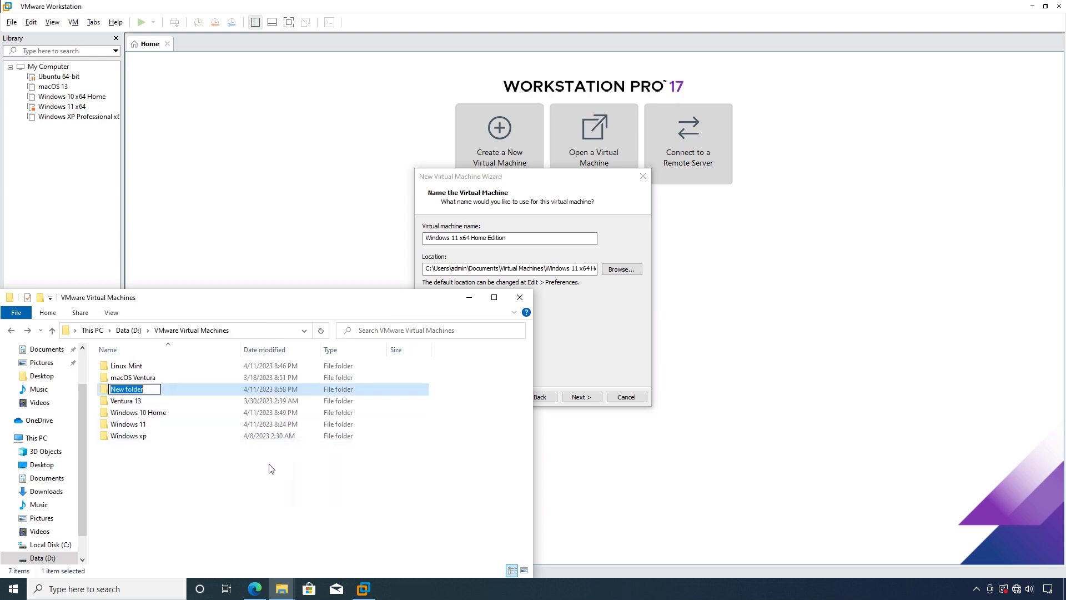
right_click(147, 389)
left_click(191, 435)
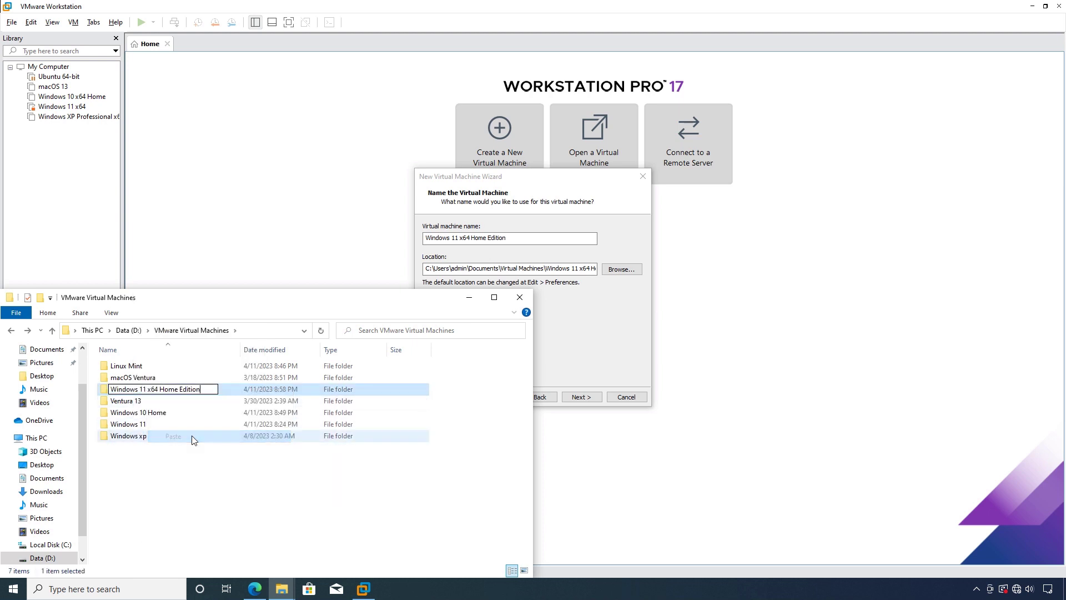
left_click(220, 499)
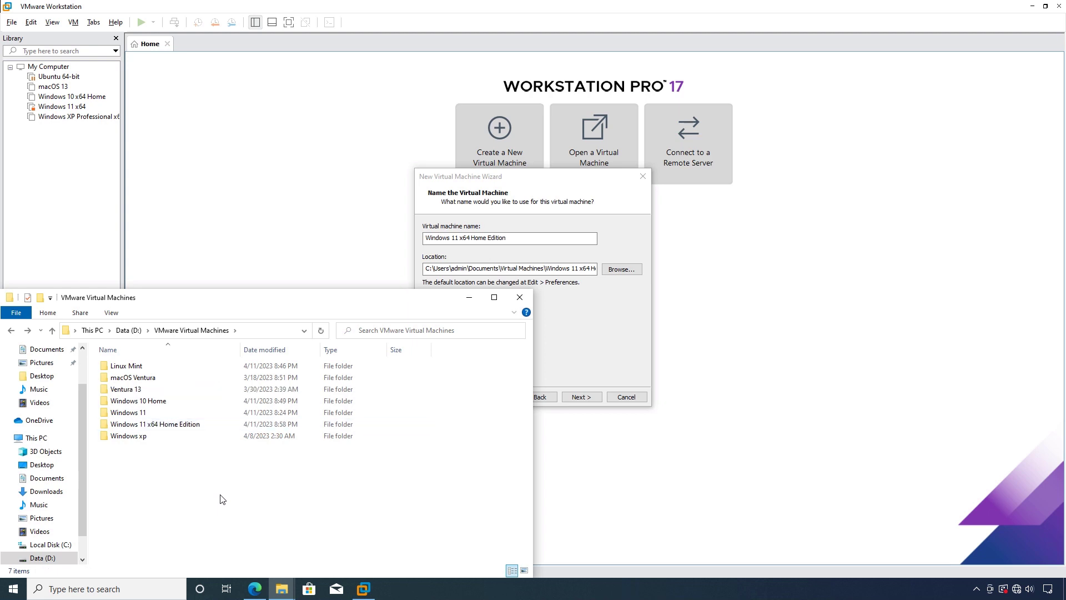
Open the new folder and copy its full path from the address bar
double_click(140, 424)
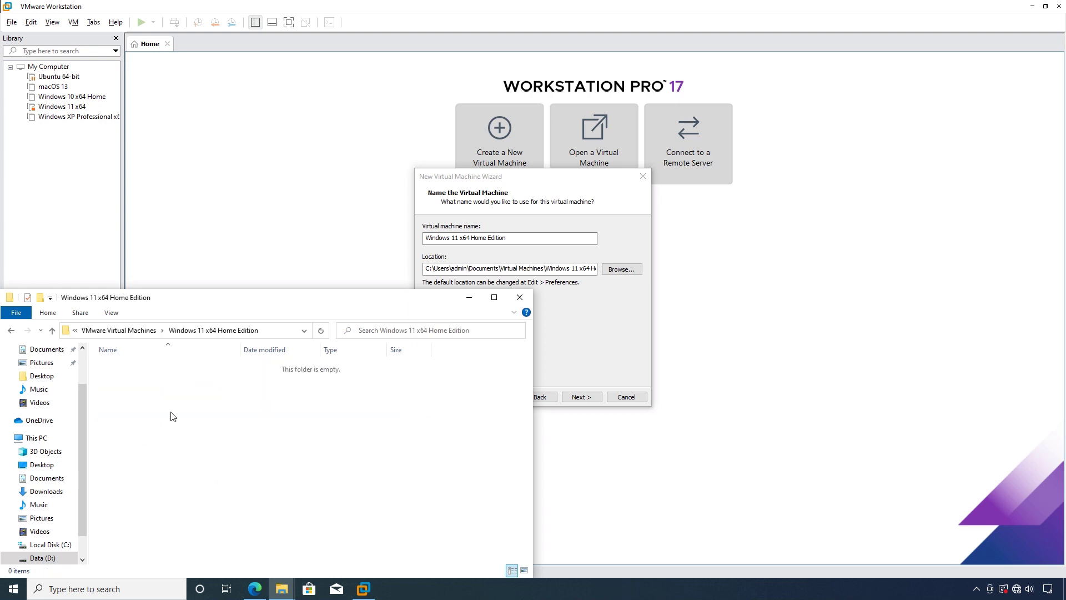
left_click(276, 331)
right_click(171, 333)
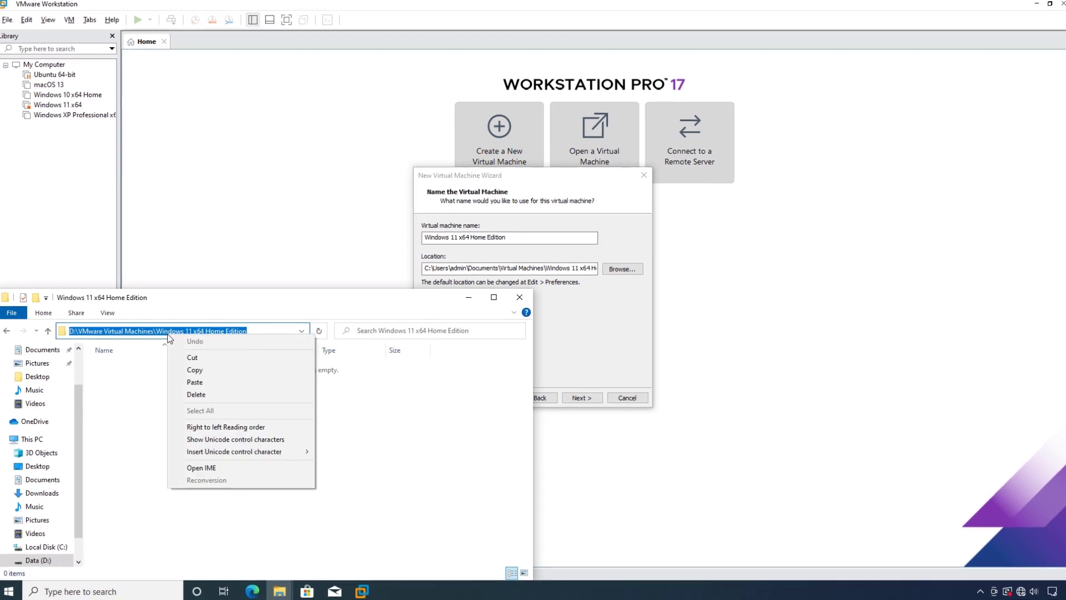
left_click(191, 371)
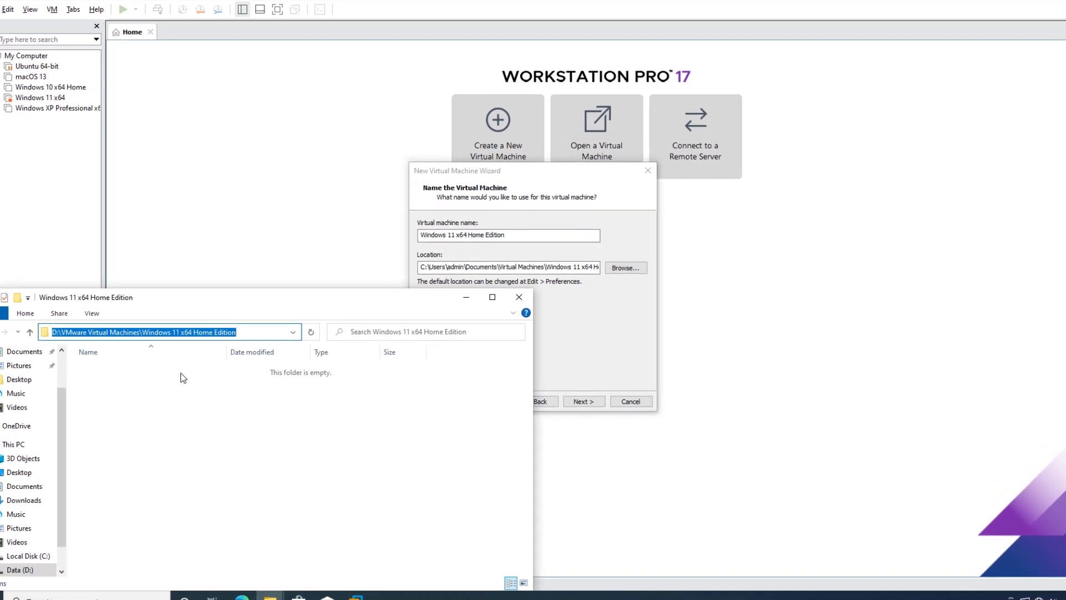
left_click(576, 318)
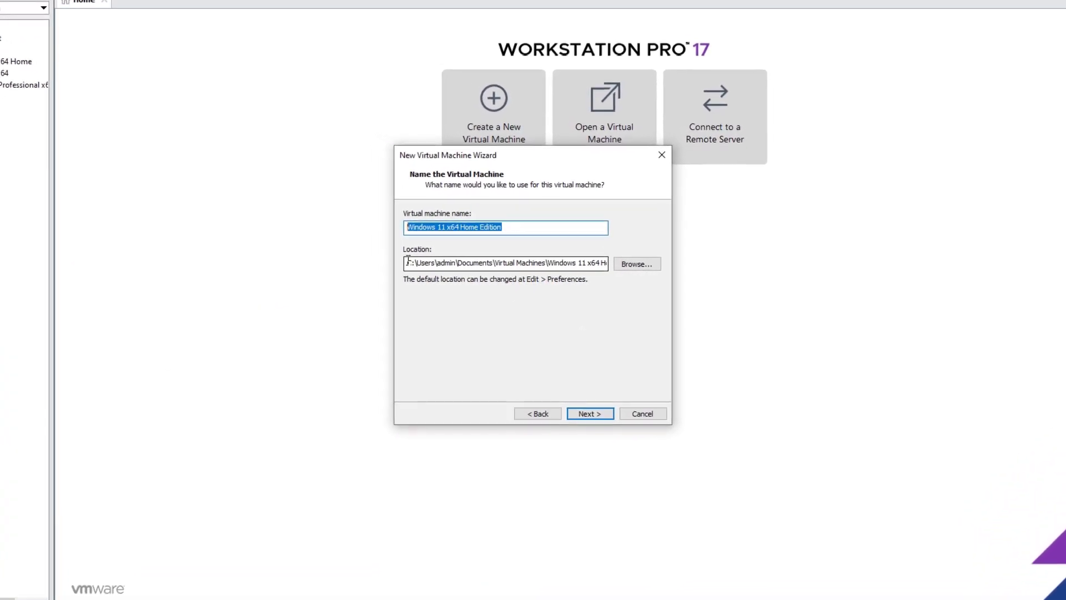
Replace the Location with the pasted path D:\VMware Virtual Machines\Windows 11 x64 Home Edition
left_click_drag(412, 261, 611, 264)
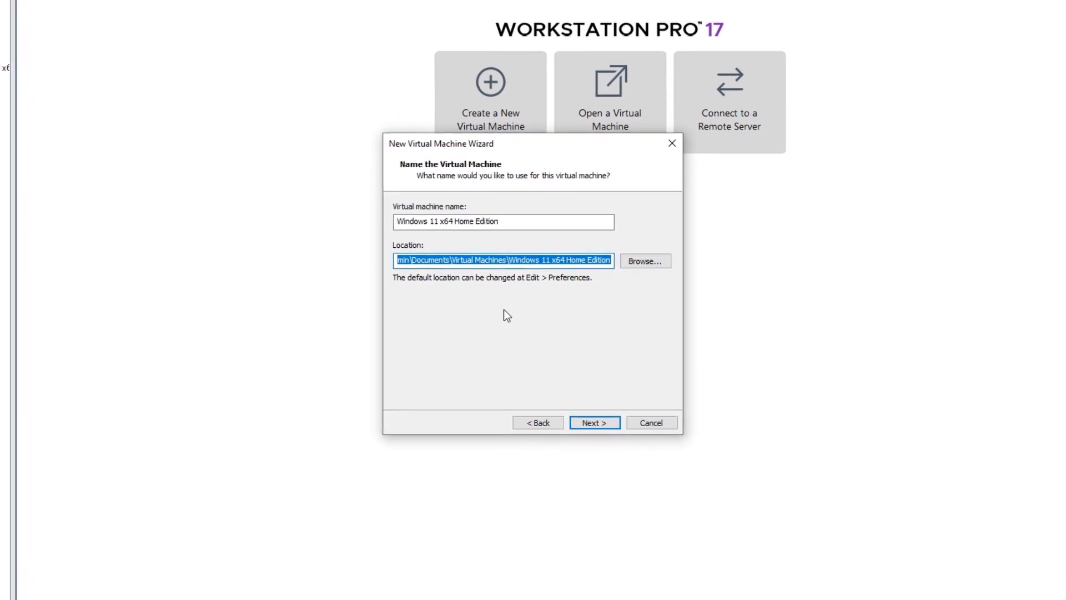
key("BackSpace")
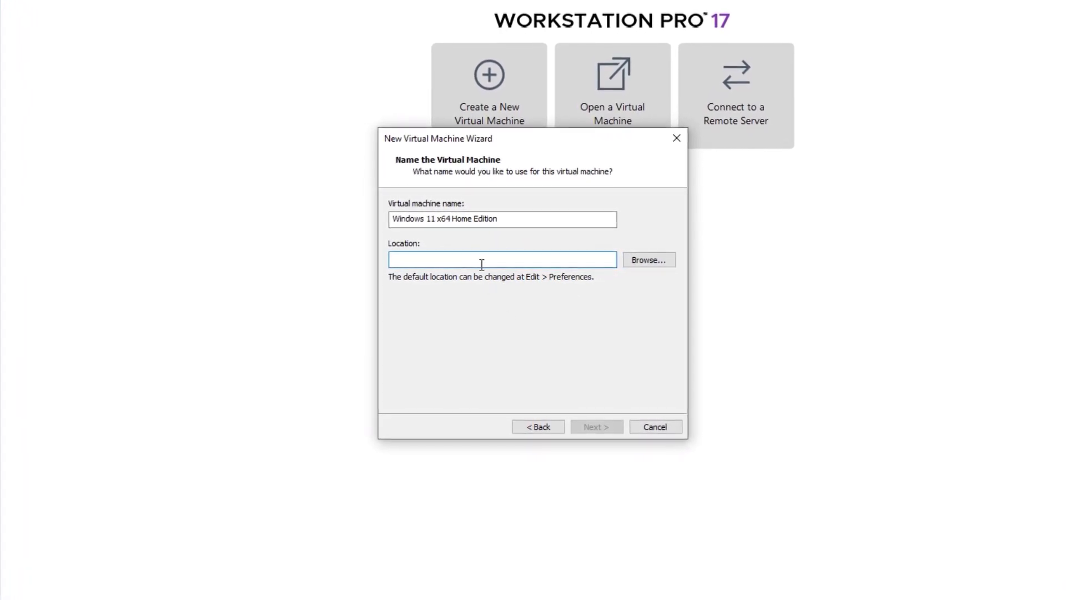
right_click(480, 262)
left_click(515, 325)
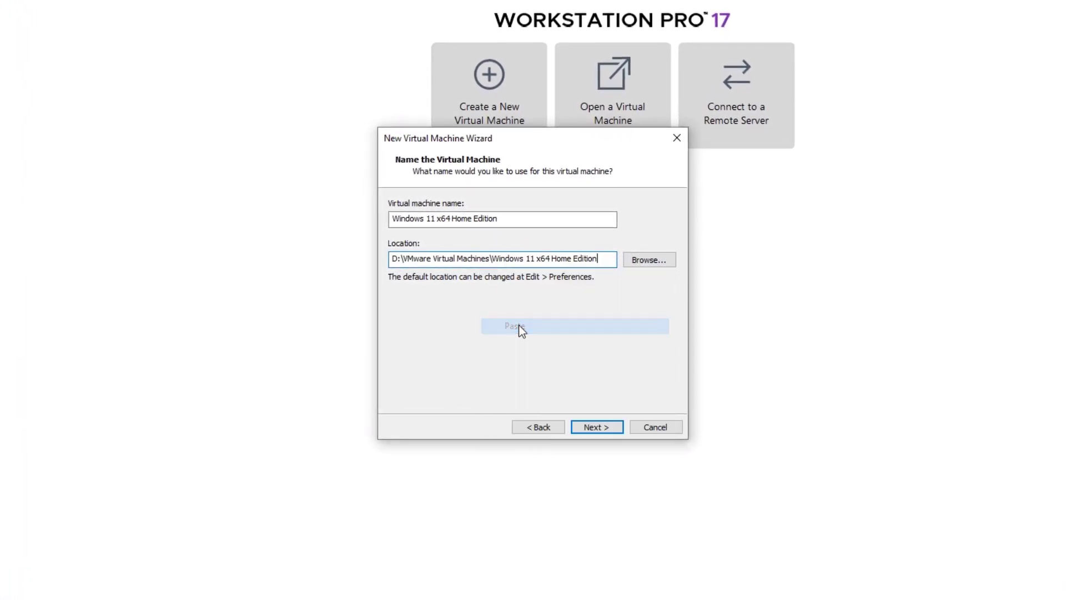
Enter and confirm the encryption password, untick Remember the password, and accept the warning
left_click(600, 428)
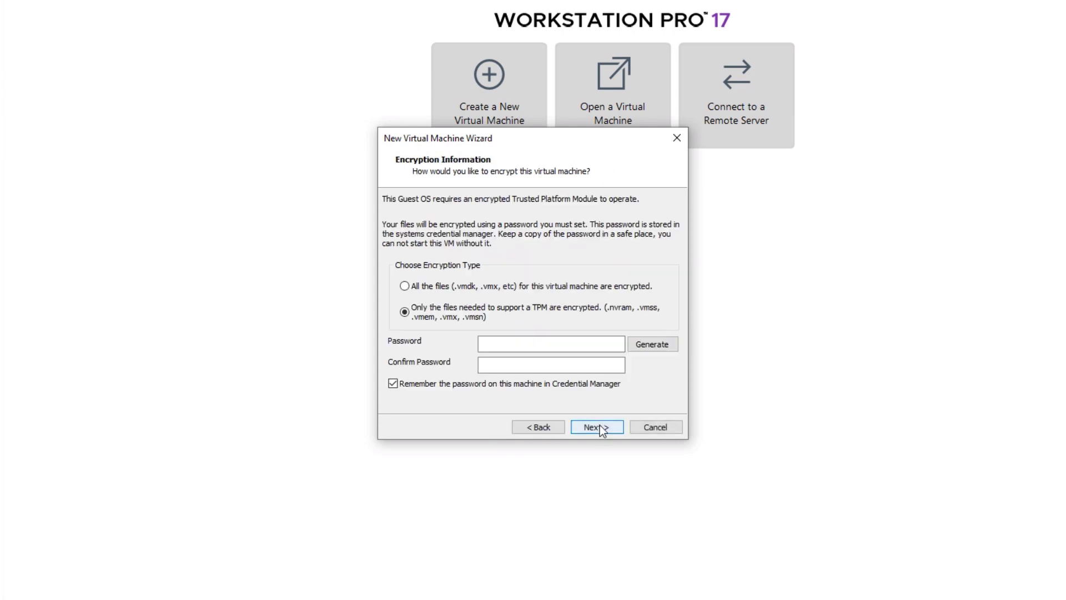
left_click(517, 345)
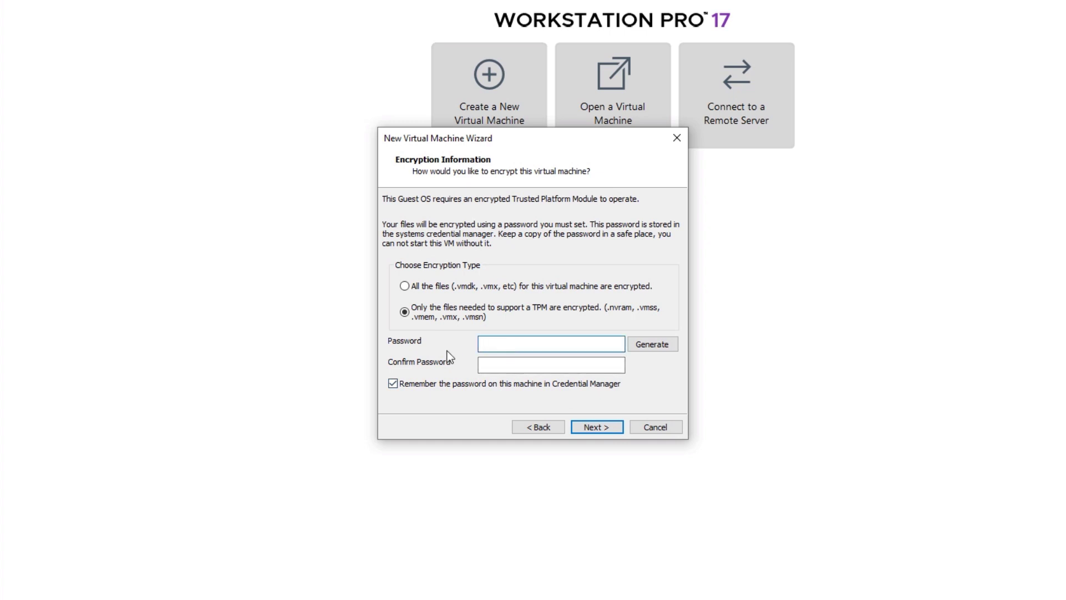
type("12345678")
left_click(505, 366)
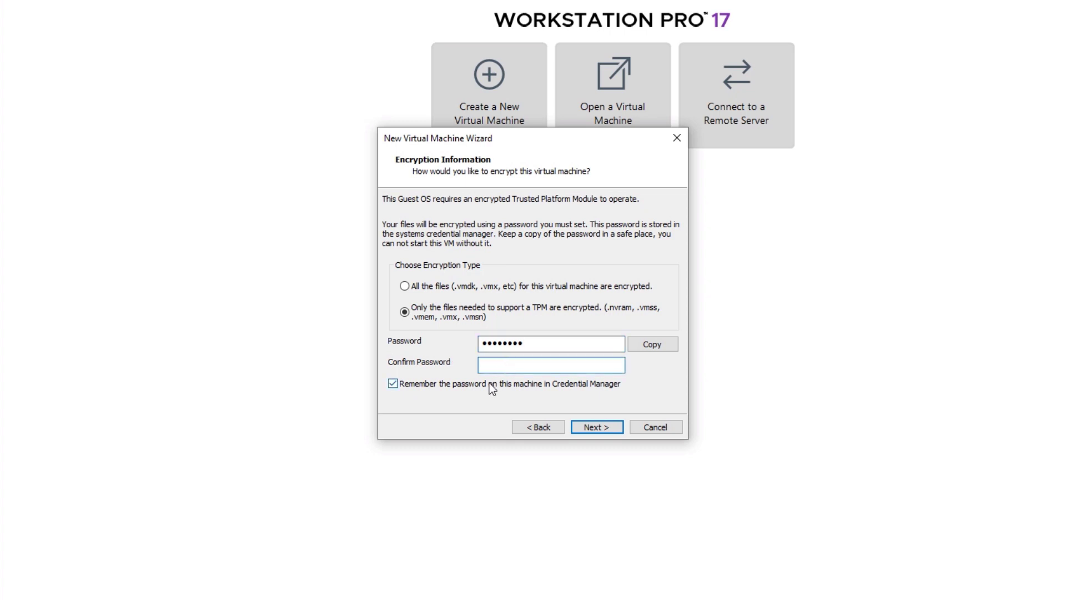
type("12345678")
left_click(393, 383)
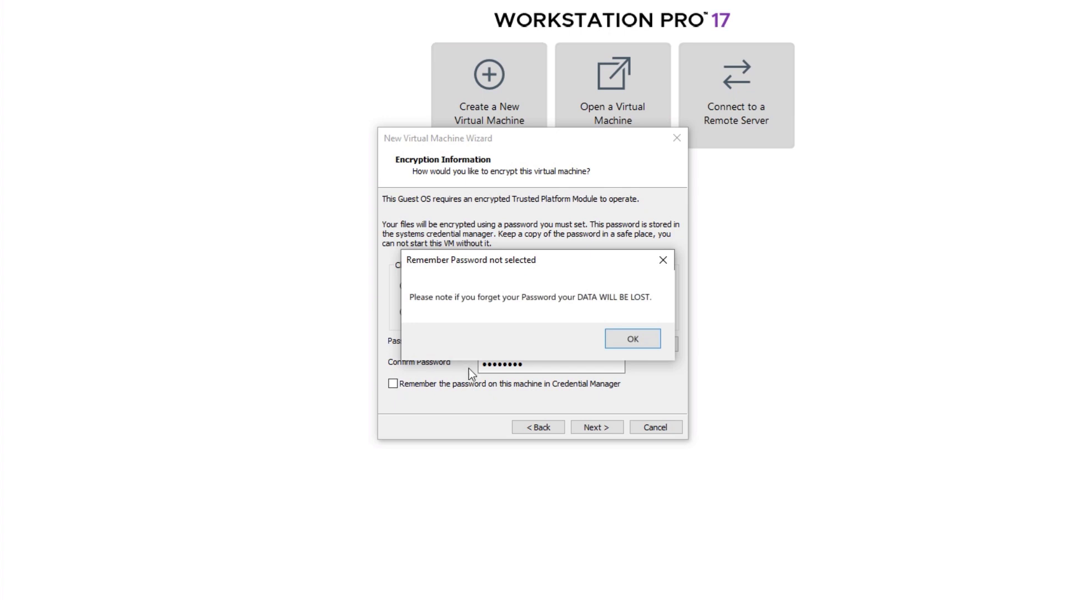
left_click(632, 340)
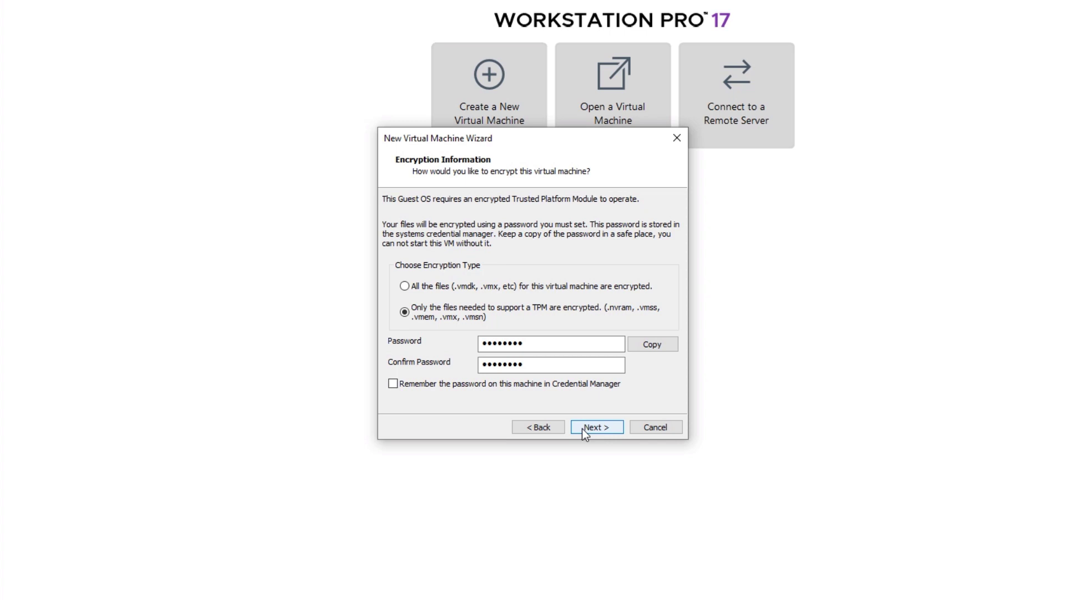
Keep UEFI firmware and set 1 processor with 4 cores per processor
left_click(582, 428)
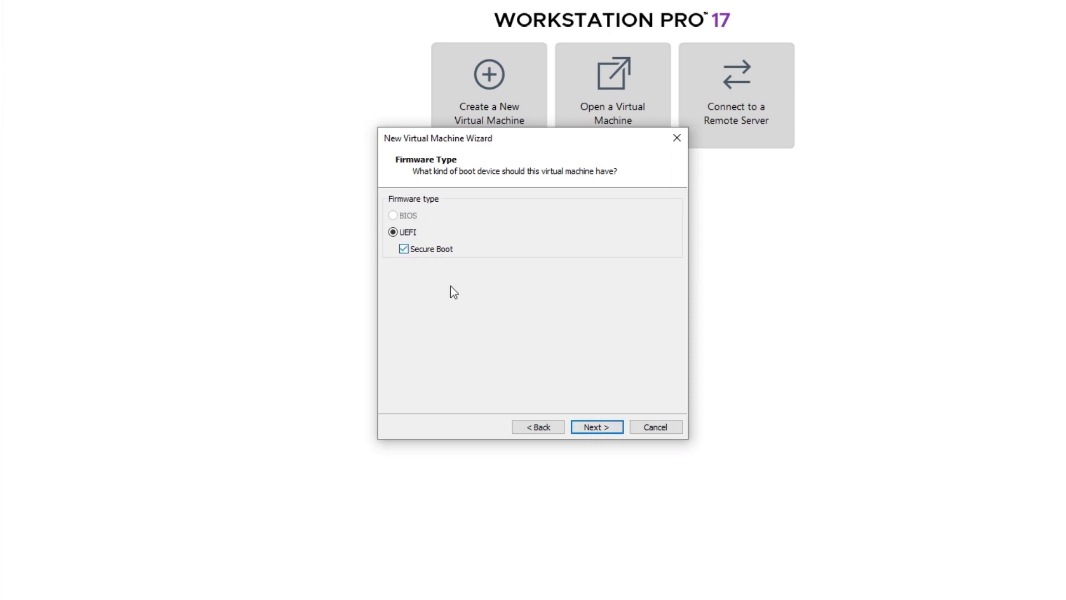
left_click(593, 429)
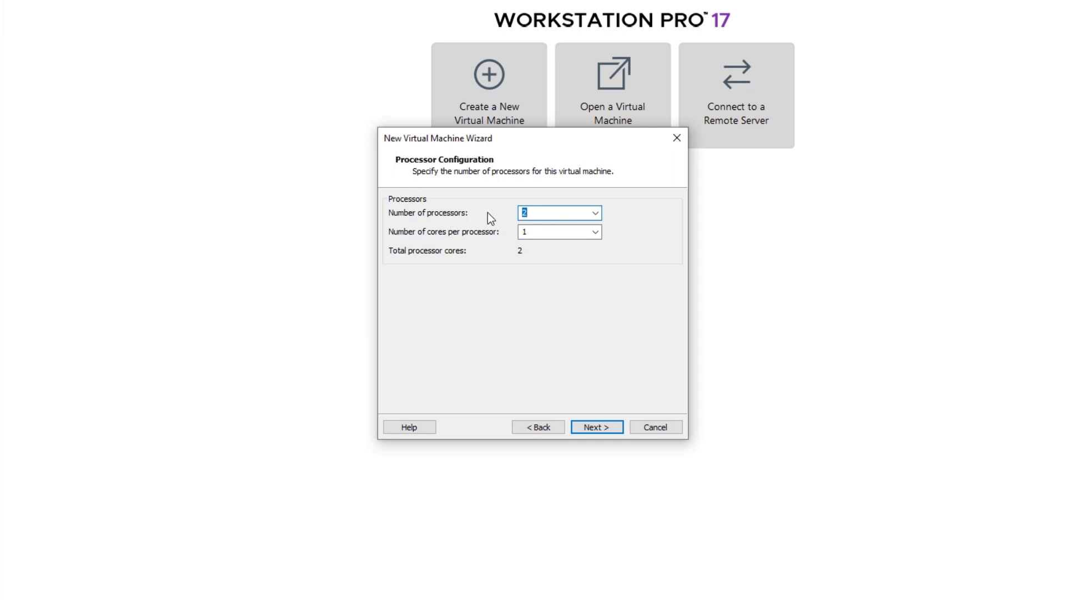
type("1")
left_click_drag(556, 233, 522, 233)
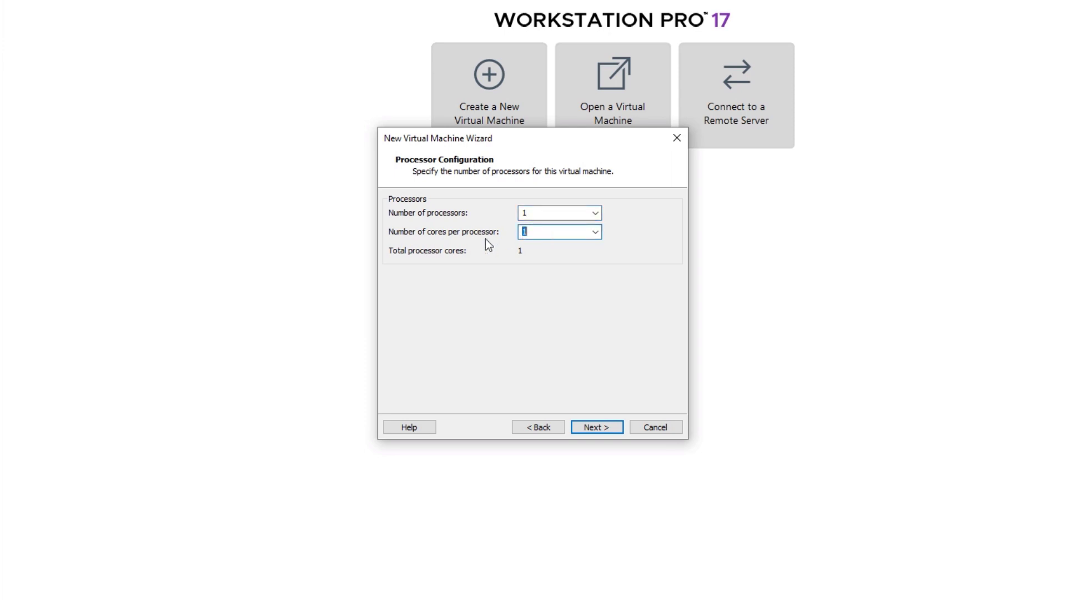
type("4")
left_click(594, 427)
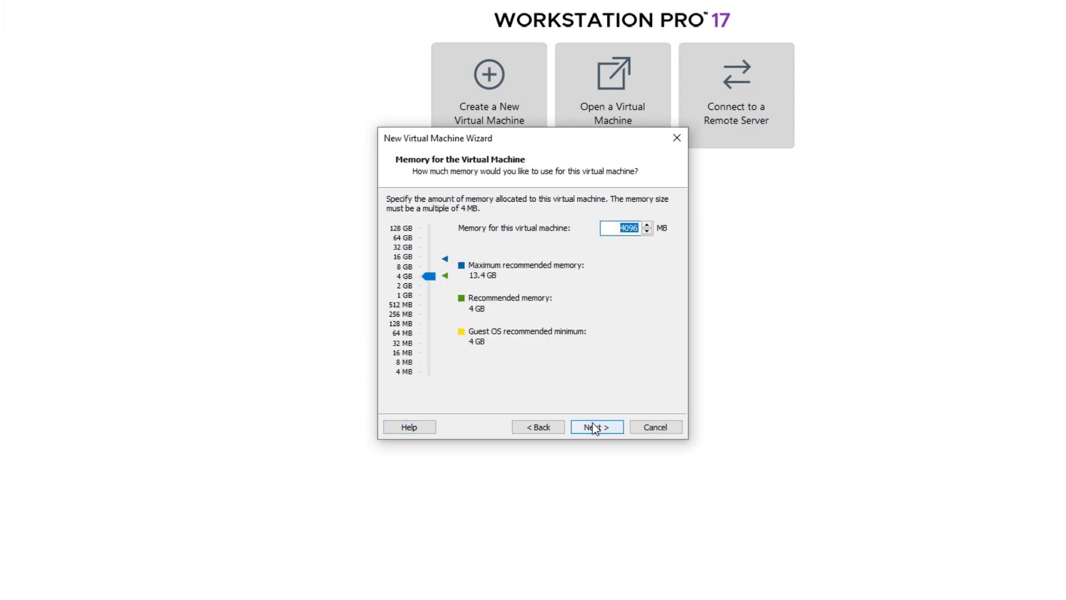
Raise memory to 8 GB, keeping NAT networking, LSI Logic SAS and NVMe disk type
left_click(405, 268)
left_click(614, 425)
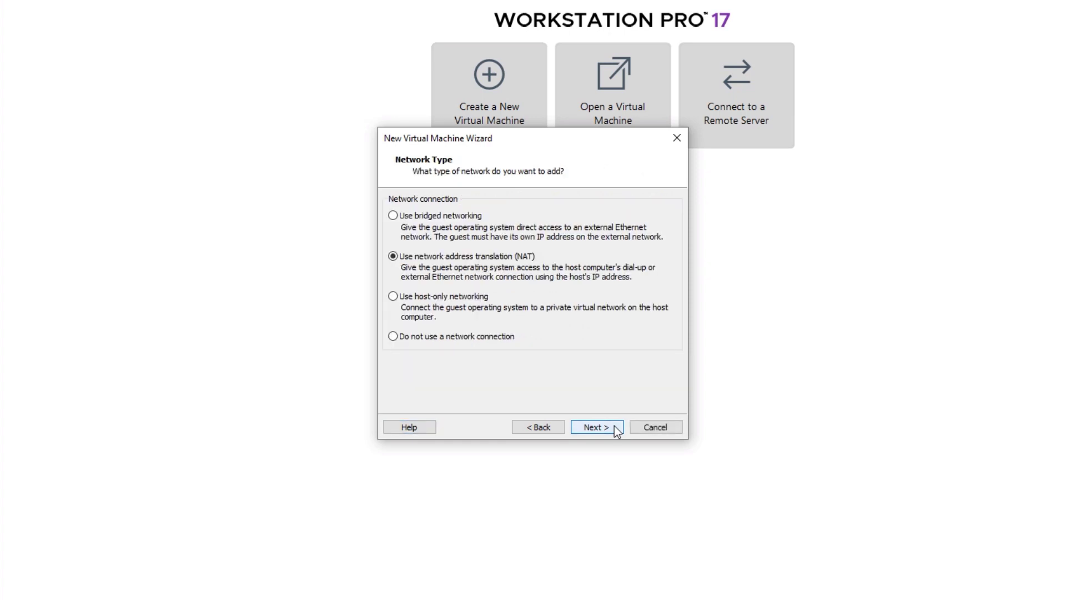
left_click(614, 425)
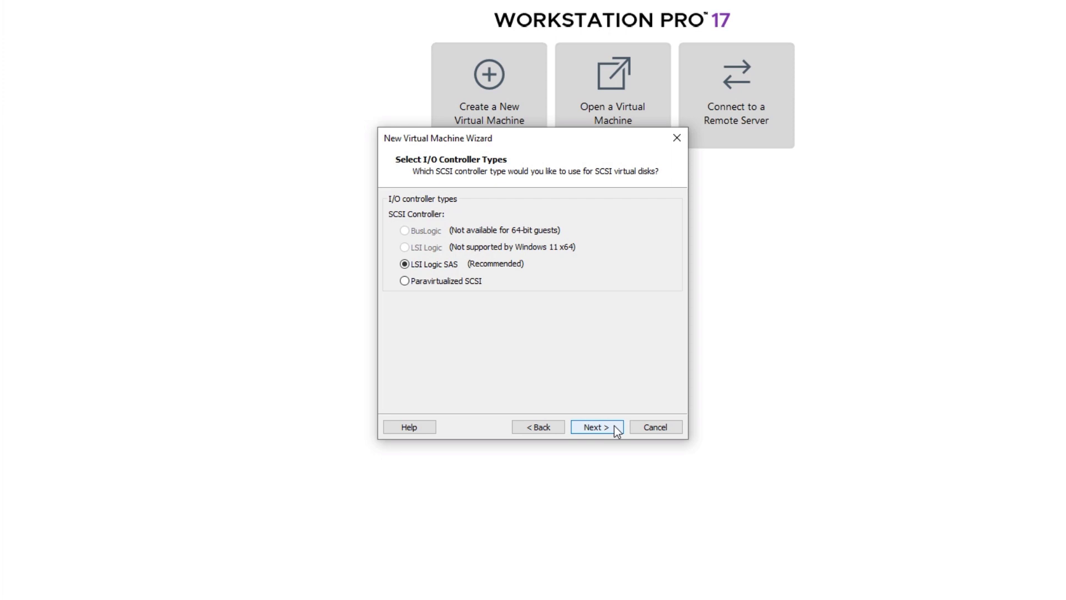
left_click(615, 428)
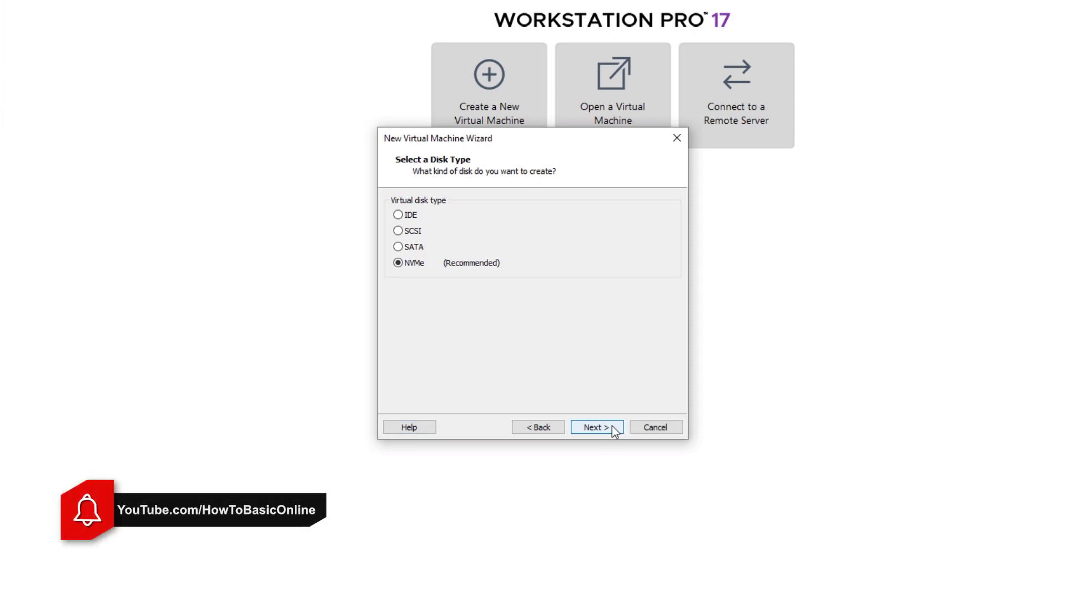
left_click(611, 426)
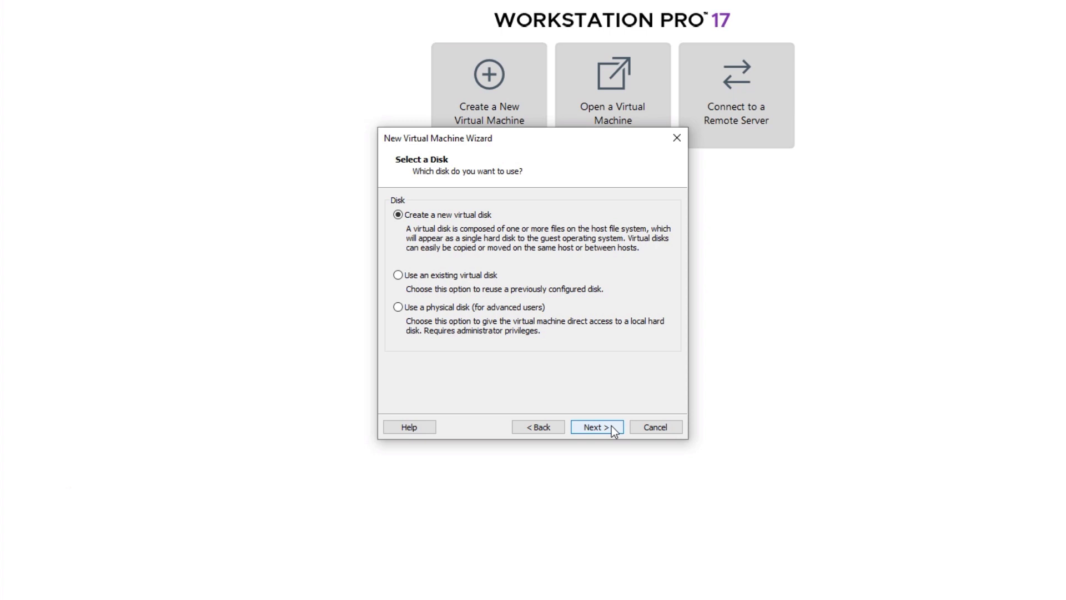
Create a new 40 GB virtual disk stored as a single file, keeping the suggested file name
left_click(613, 429)
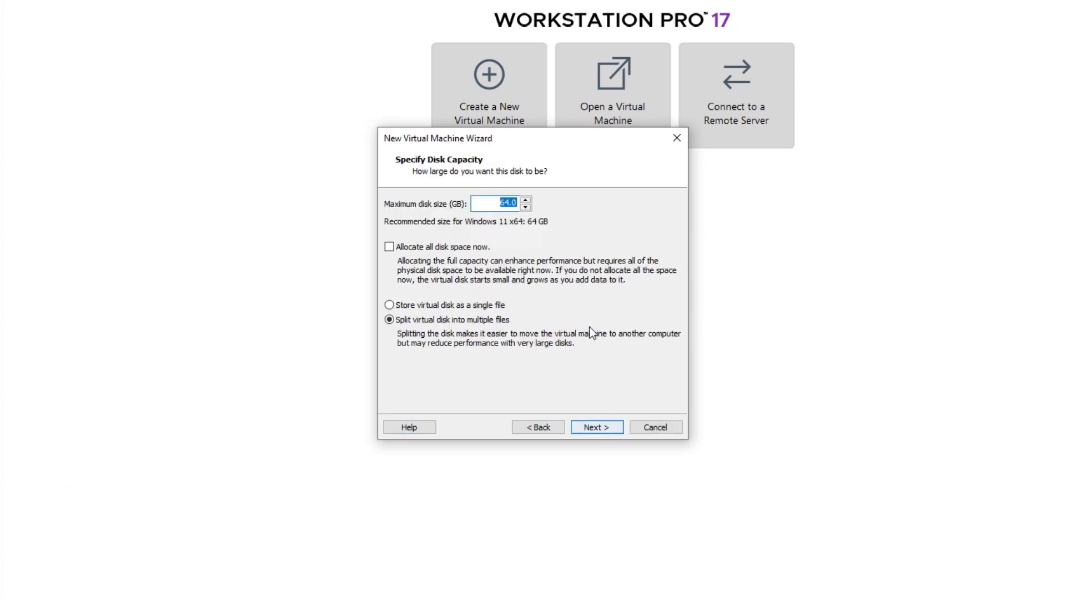
left_click(488, 201)
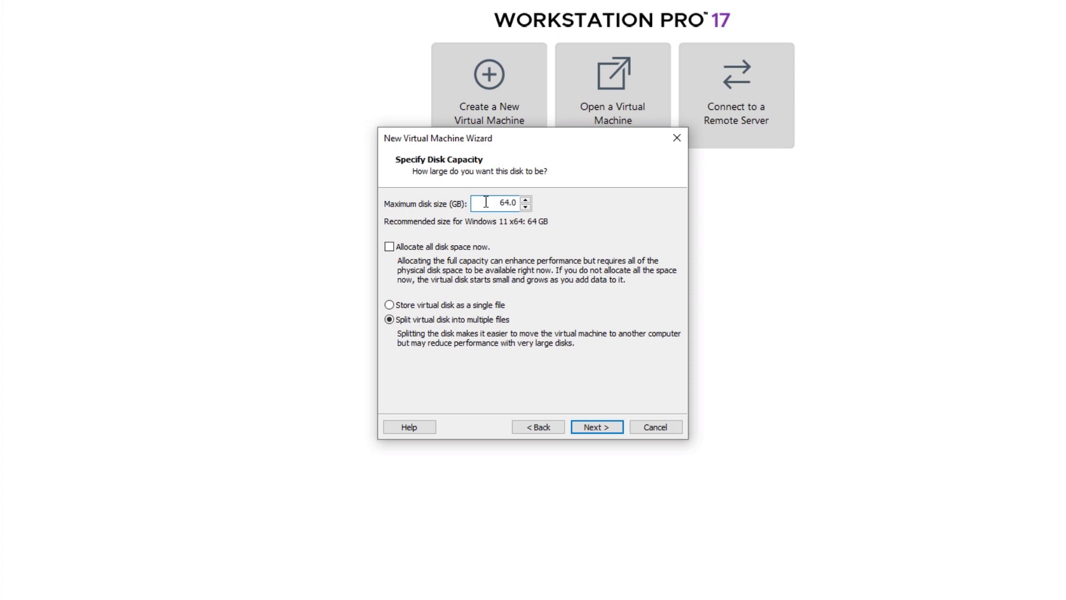
left_click_drag(488, 201, 533, 203)
type("40")
left_click(416, 306)
left_click(596, 427)
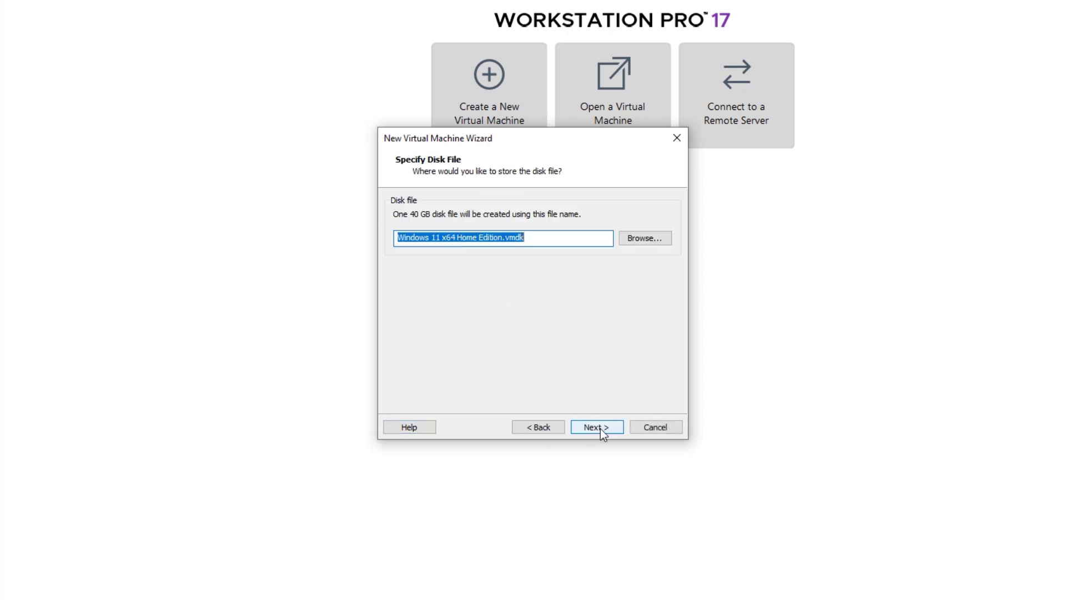
left_click(601, 428)
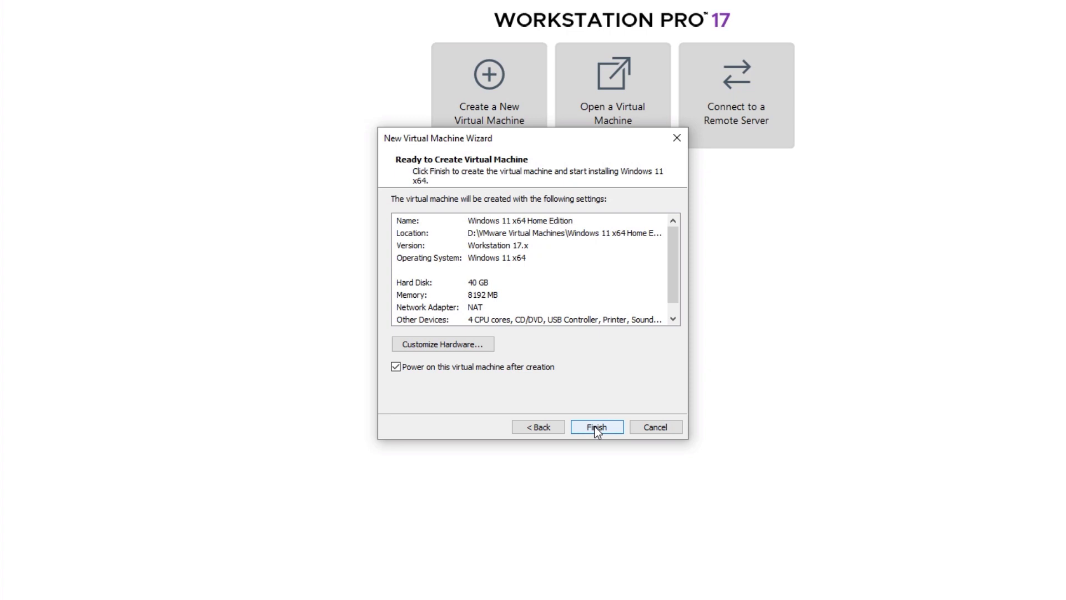
Finish the wizard to create the Windows 11 x64 Home Edition VM and its disk
left_click(595, 426)
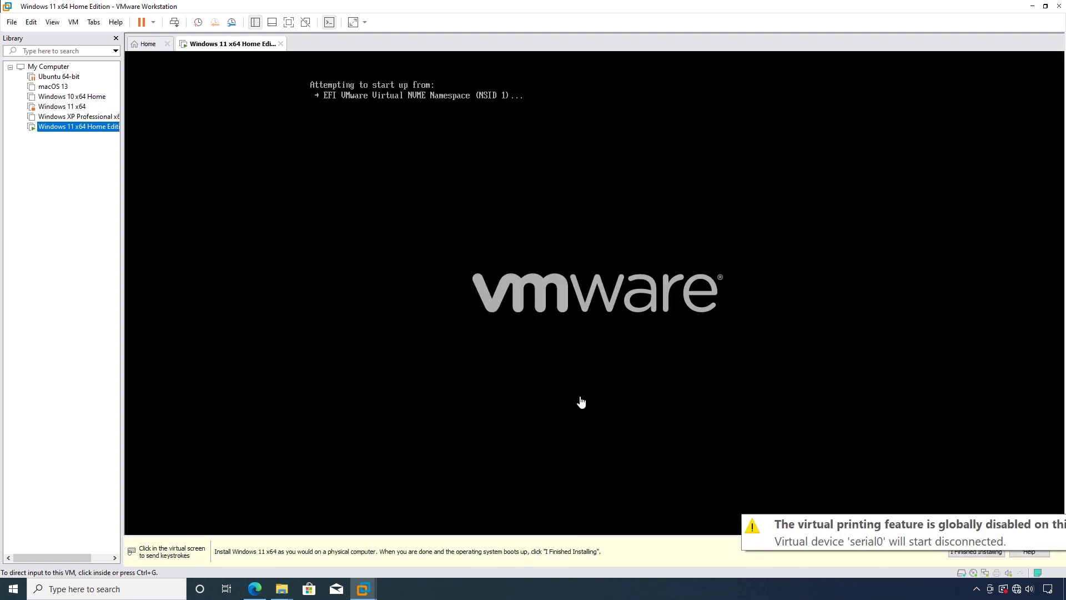
Boot the VM from the installer DVD and keep the English language and keyboard defaults
left_click(581, 402)
key("Return")
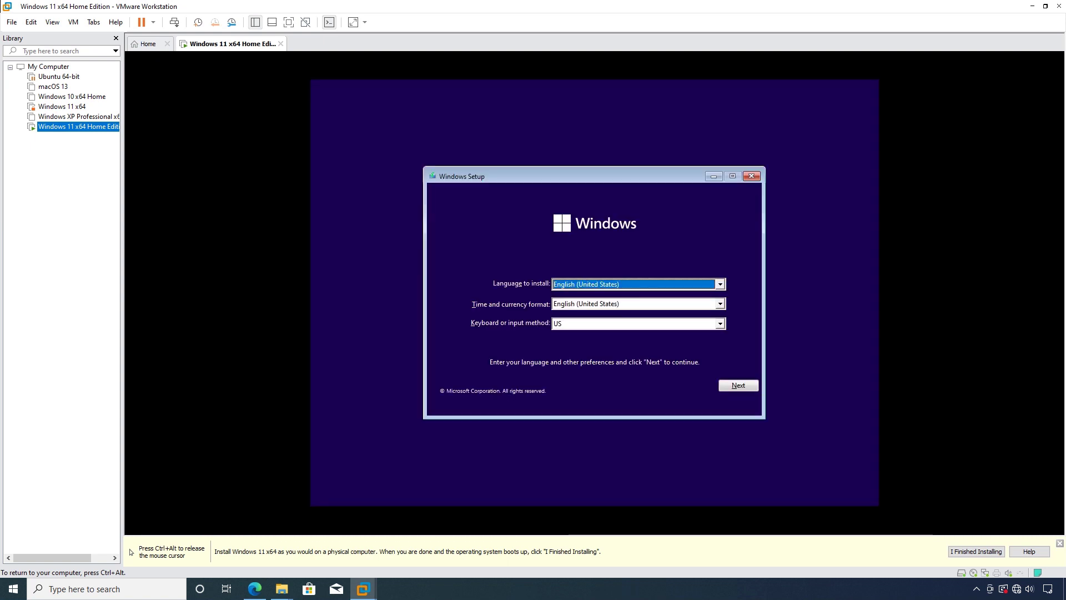
left_click(745, 385)
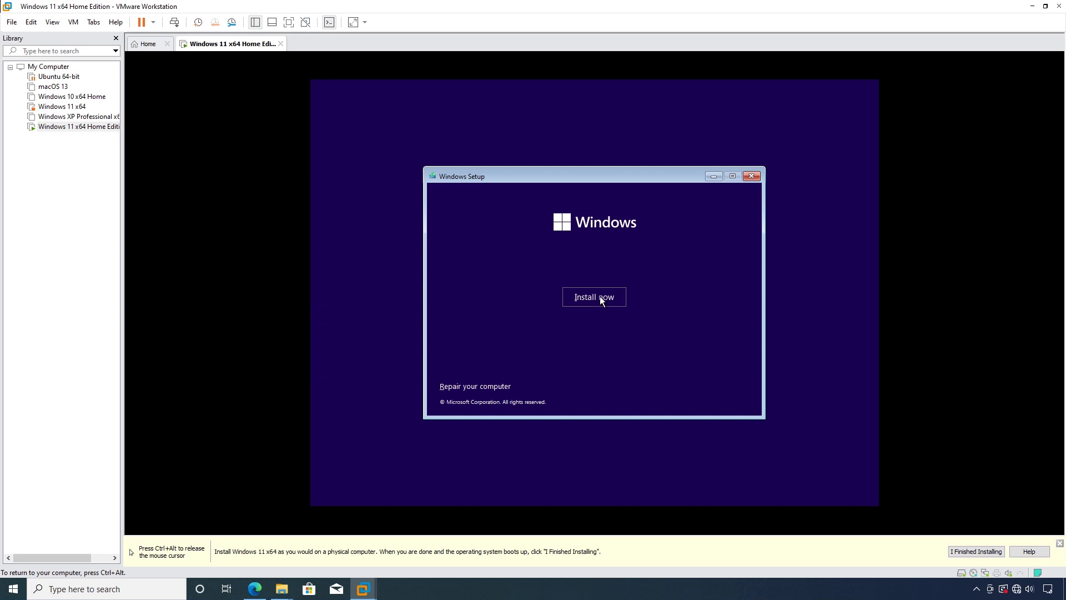
Switch the VM to full screen, start the installation, and continue without a product key
key("ctrl+alt+Return")
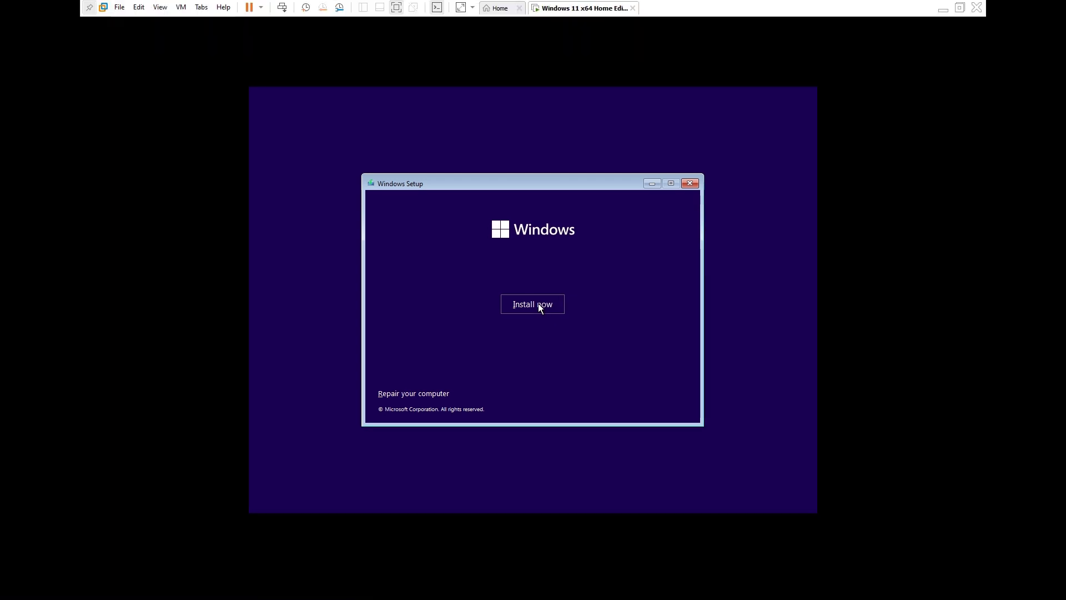
left_click(535, 303)
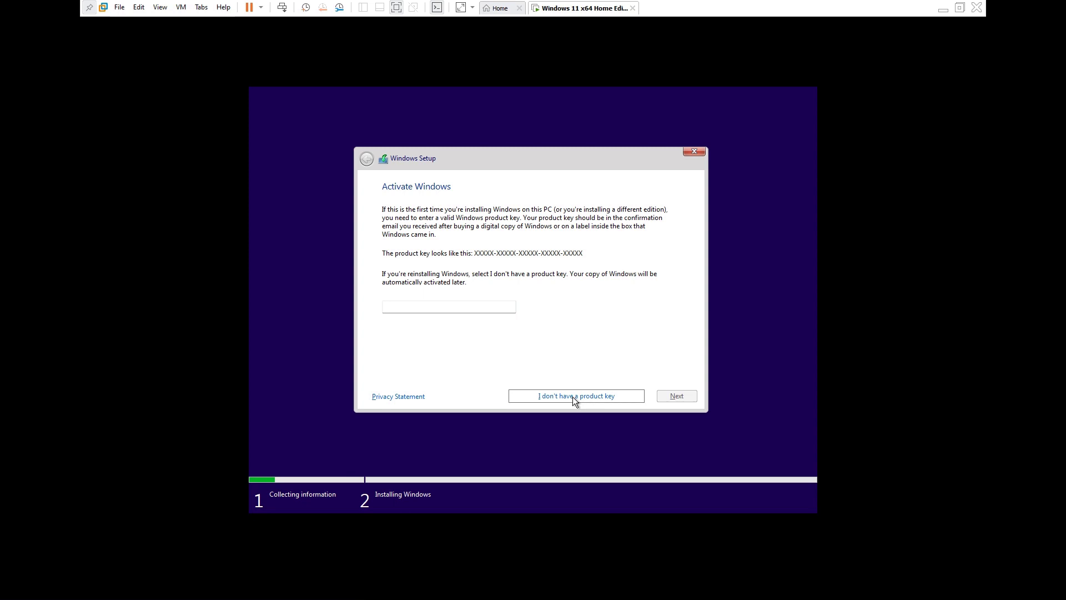
left_click(572, 397)
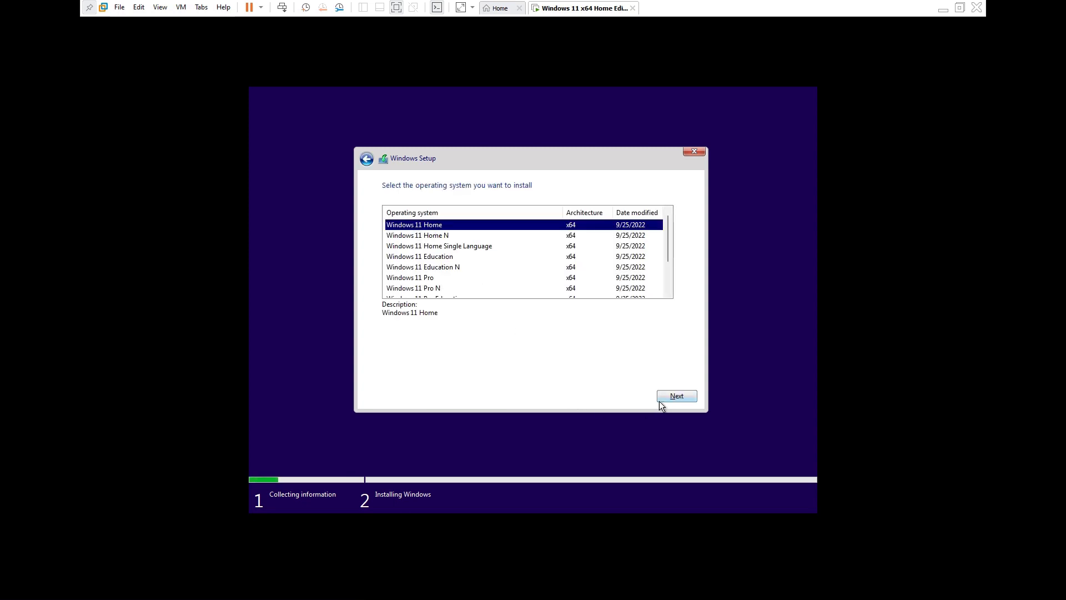
Choose Windows 11 Home, accept the licence, and custom-install onto Drive 0's 40 GB unallocated space
left_click(669, 395)
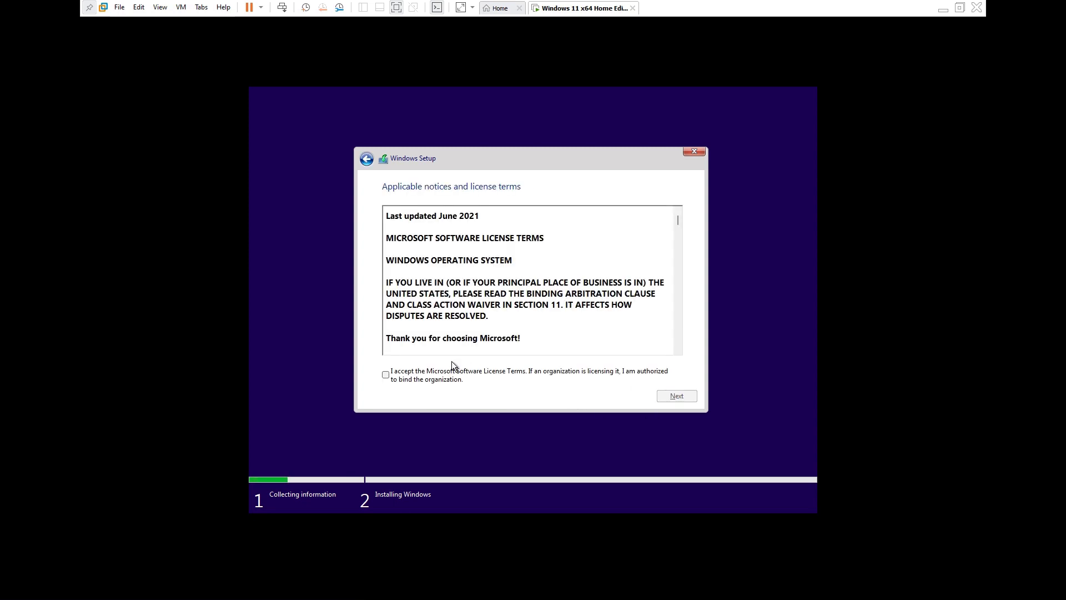
left_click(434, 371)
left_click(677, 396)
left_click(444, 294)
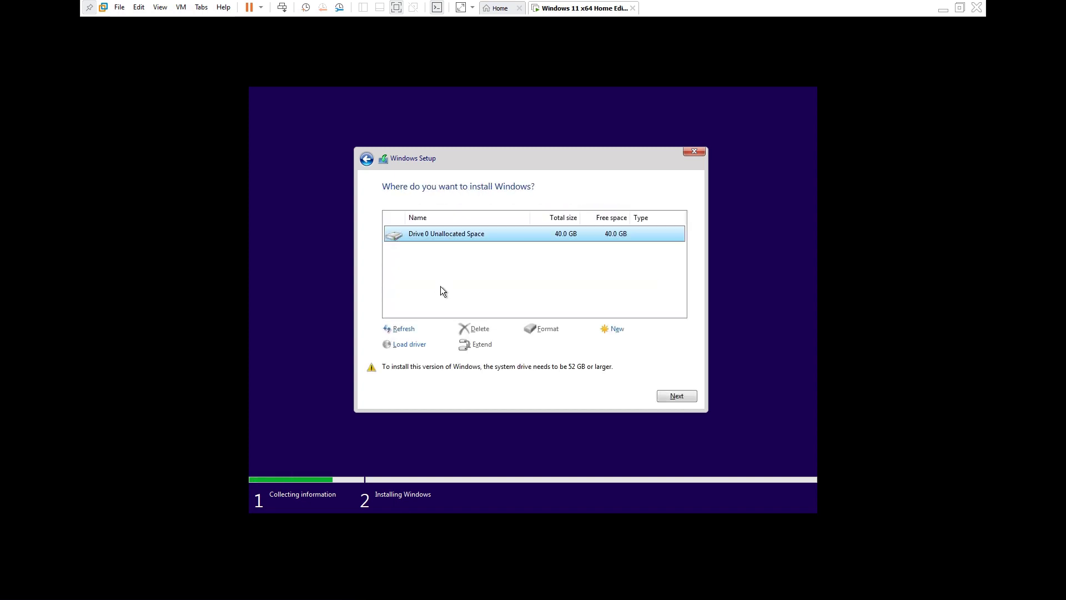
left_click(676, 396)
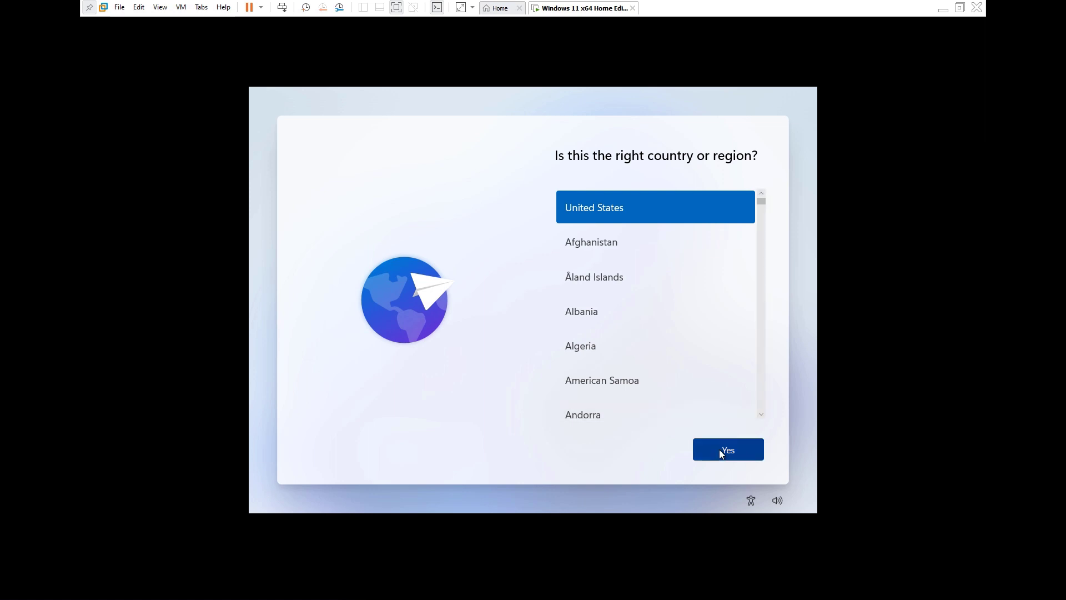
Confirm United States as region and US keyboard layout, skipping a second layout
left_click(720, 450)
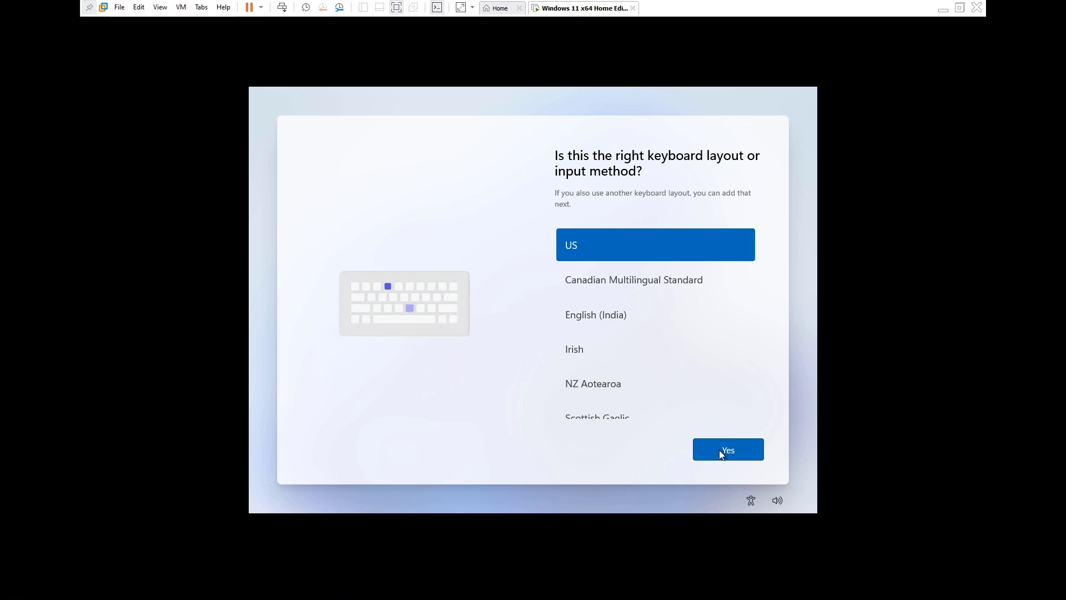
left_click(731, 452)
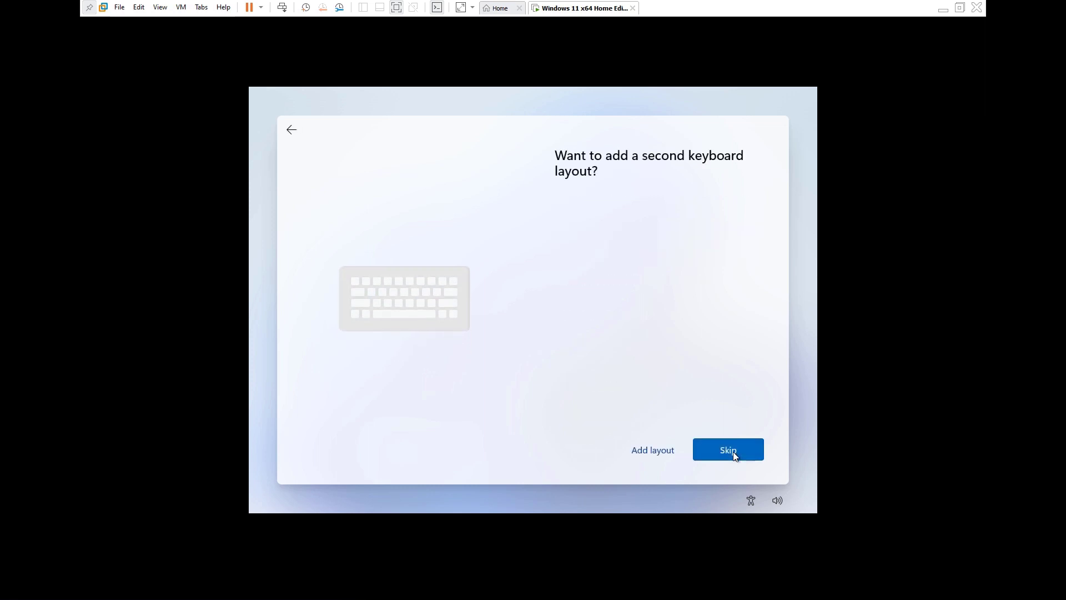
left_click(718, 457)
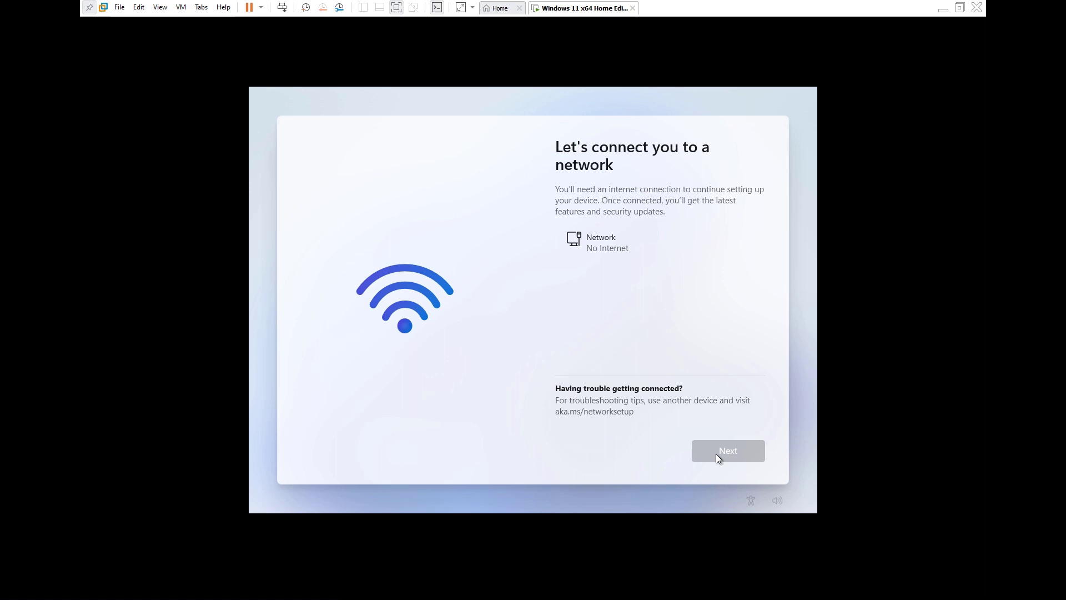
Open an administrator Command Prompt with Shift+F10 and type 'oobe' at the prompt
key("shift+F10")
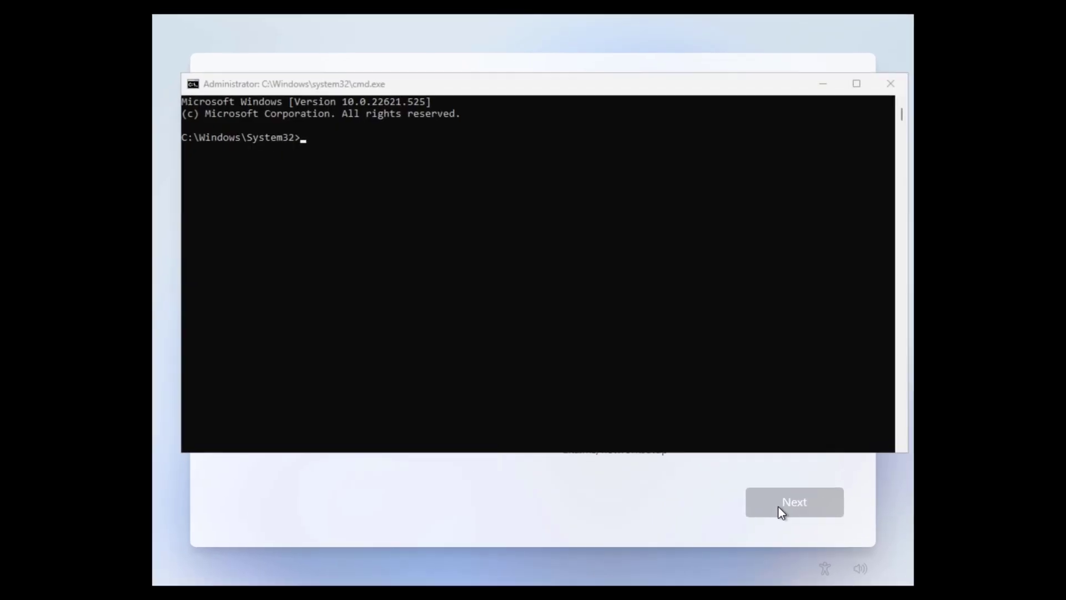
left_click(412, 215)
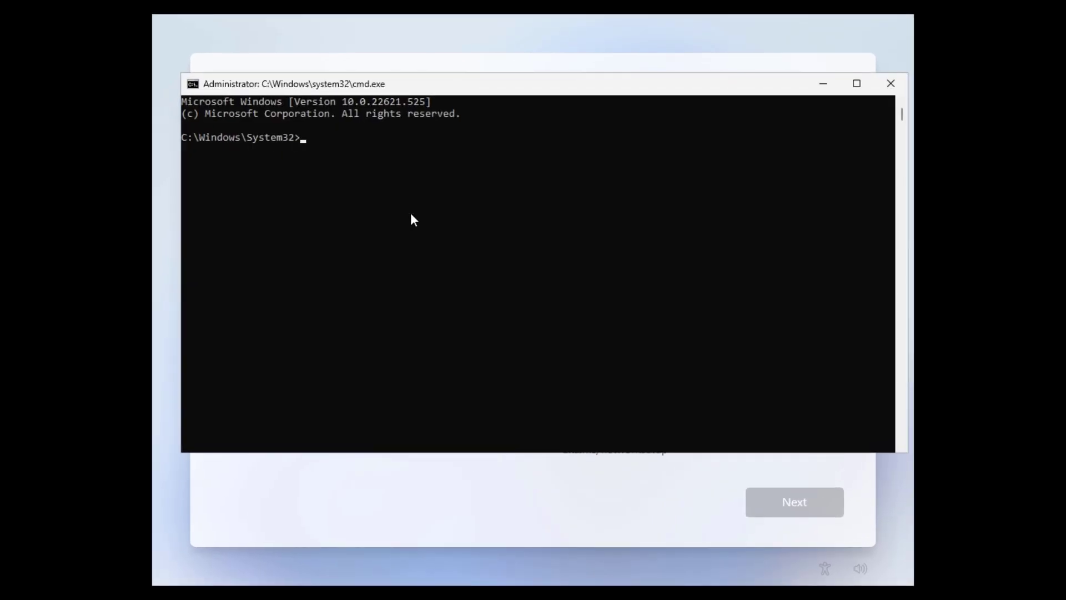
type("by")
key("BackSpace")
key("BackSpace")
type("oobe\\by")
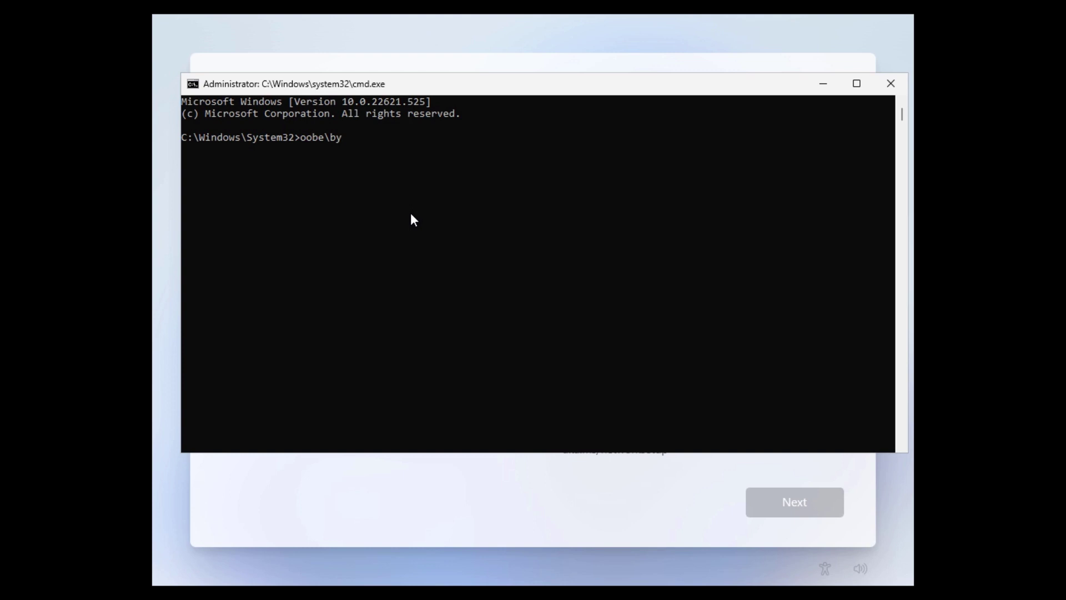
Complete the command as oobe\bypassnro and run it to restart setup without the network requirement
type("passnro")
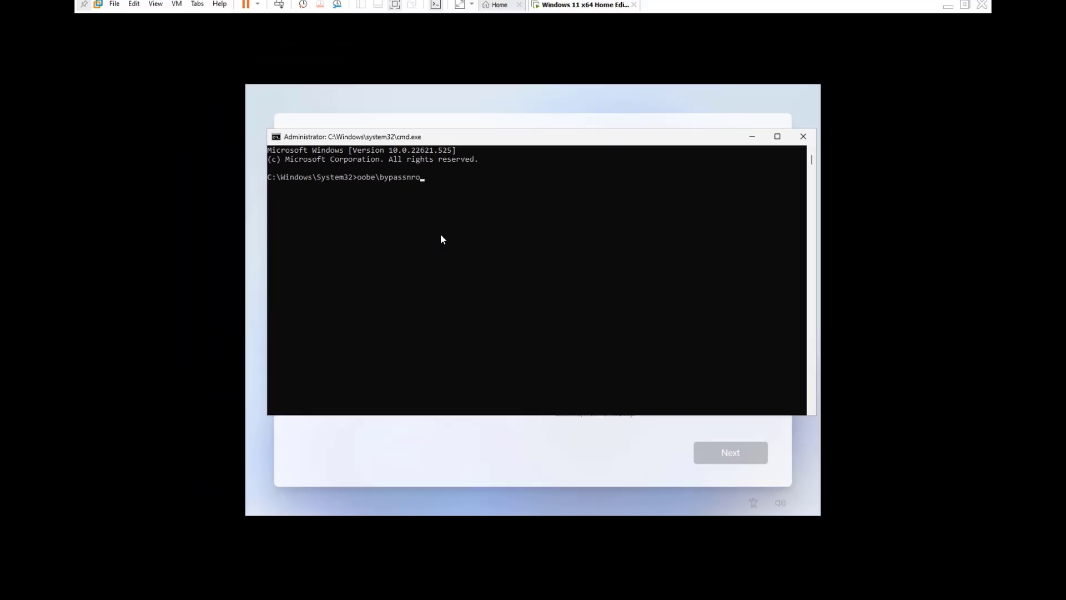
key("Return")
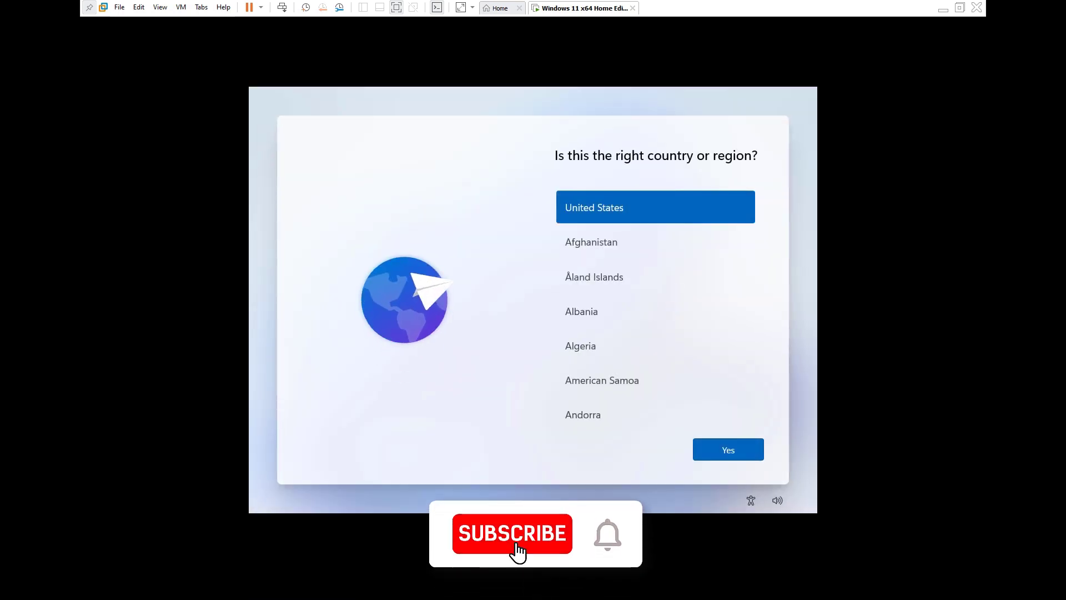
Confirm United States as region and the default keyboard layout, skipping a second layout
left_click(735, 458)
left_click(730, 450)
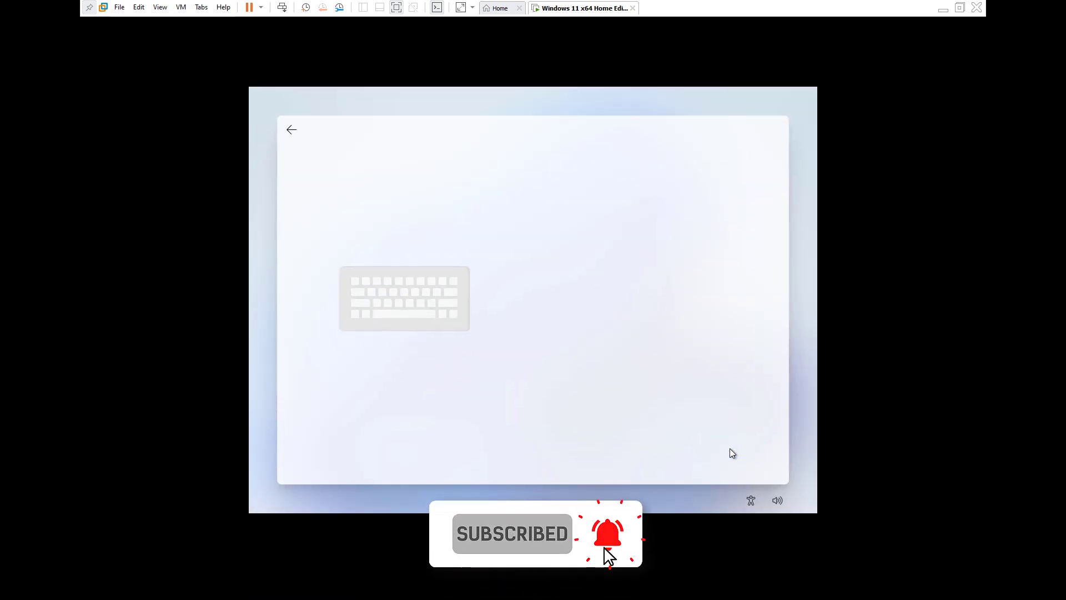
left_click(709, 449)
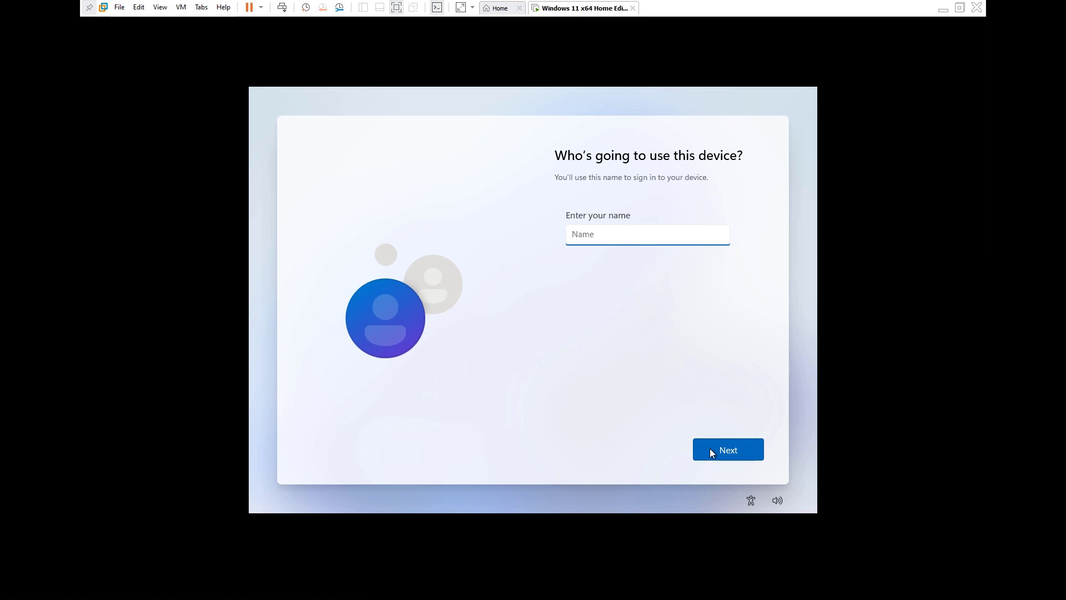
Name the local account 'user' and continue without setting a password
type("user")
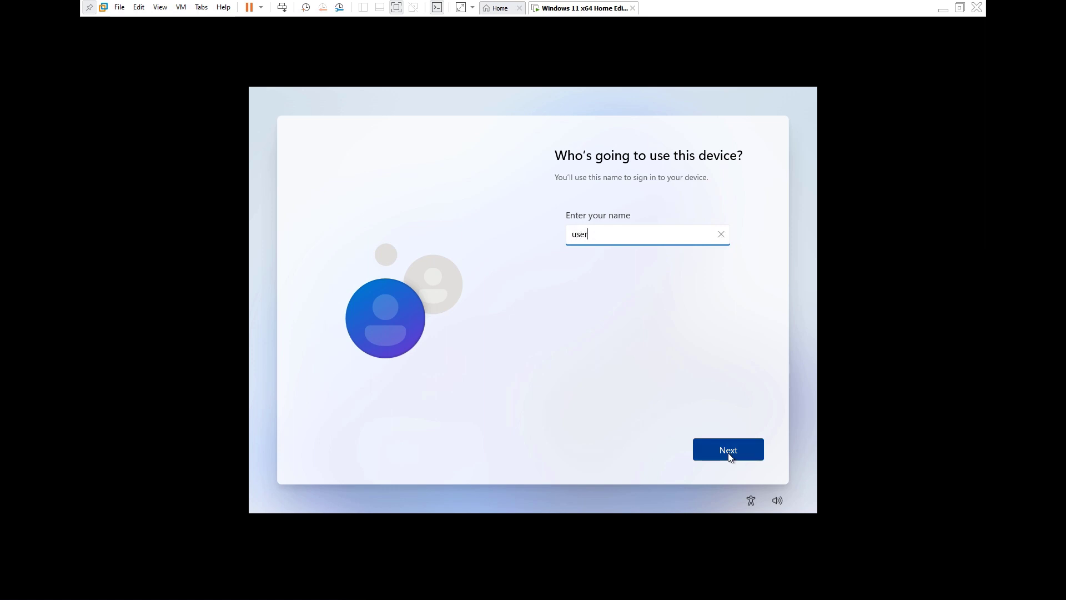
left_click(729, 453)
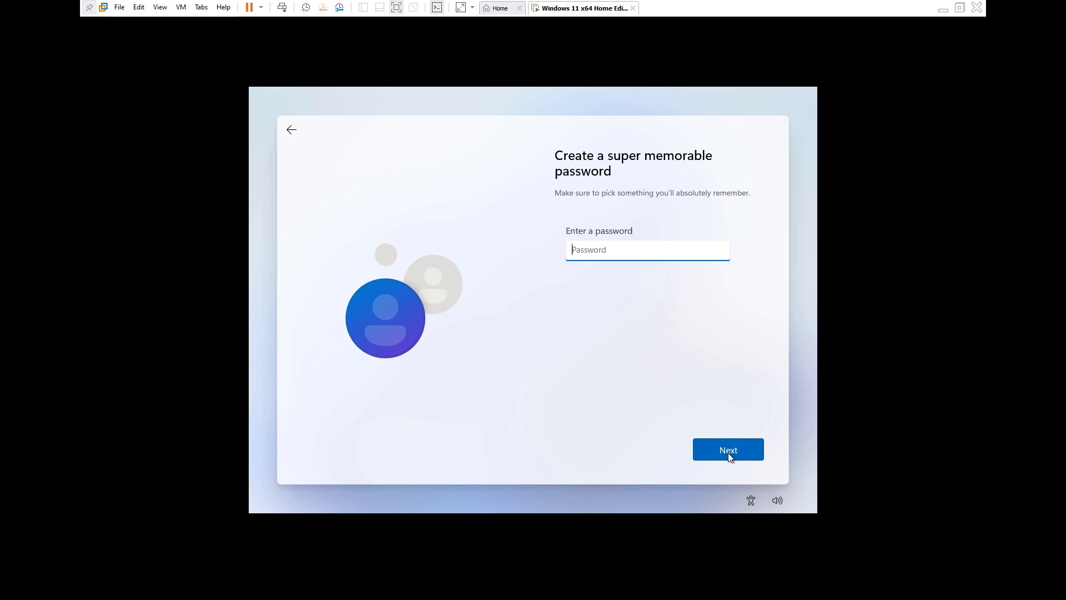
left_click(729, 451)
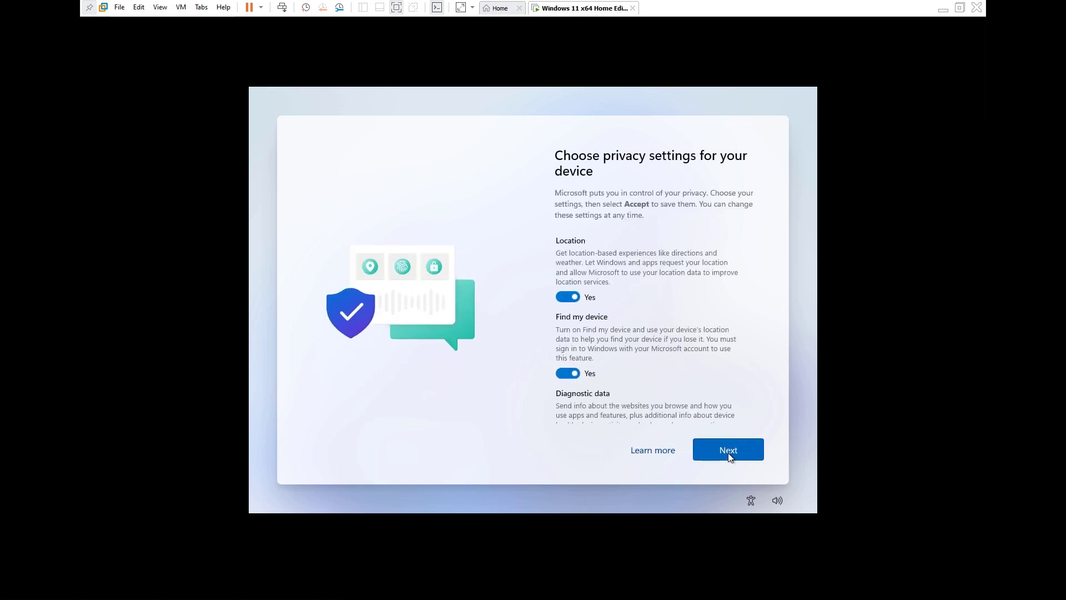
Turn Location and Find my device off and limit Diagnostic data to Required only
left_click(568, 296)
left_click(568, 364)
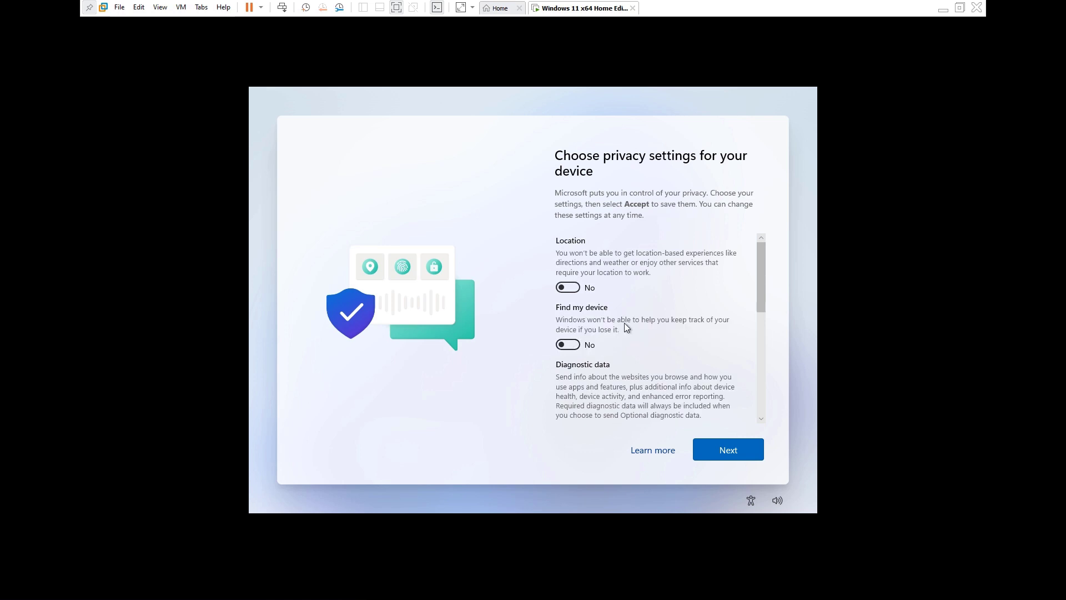
scroll(624, 328, "down", 3)
left_click(567, 345)
scroll(593, 344, "down", 2)
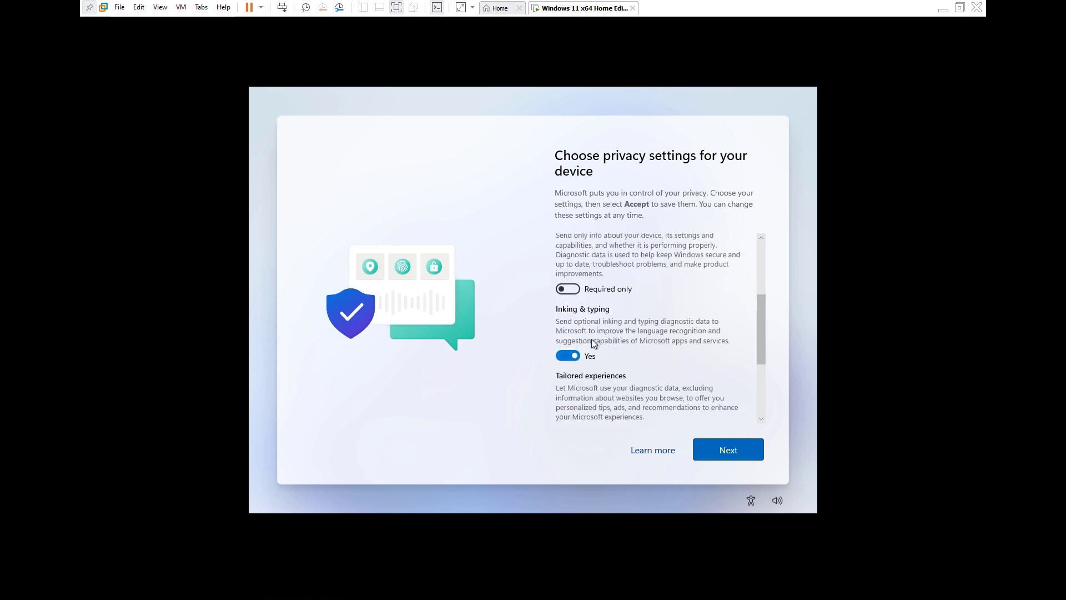
Turn Inking & typing, Tailored experiences and Advertising ID off, then accept the privacy choices
left_click(562, 349)
scroll(576, 340, "down", 2)
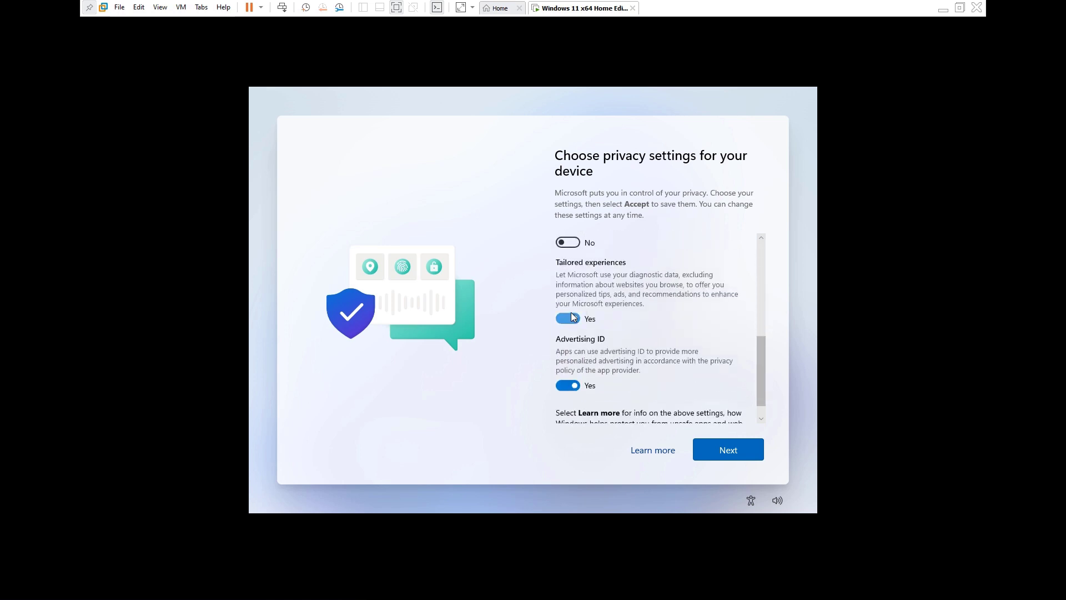
left_click(572, 314)
left_click(574, 363)
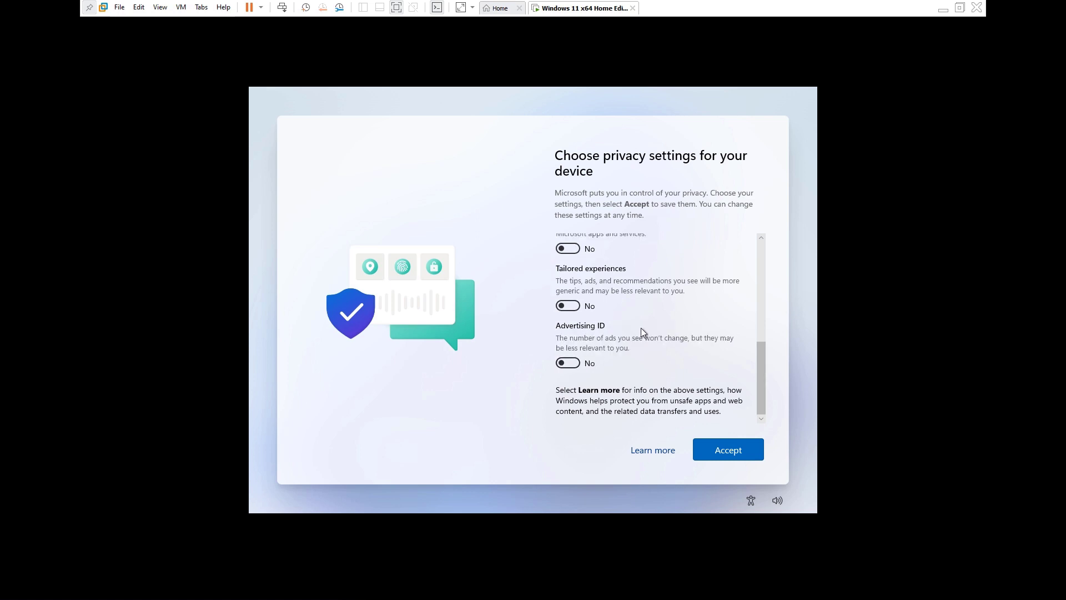
scroll(641, 327, "up", 3)
scroll(641, 327, "up", 4)
scroll(640, 328, "down", 6)
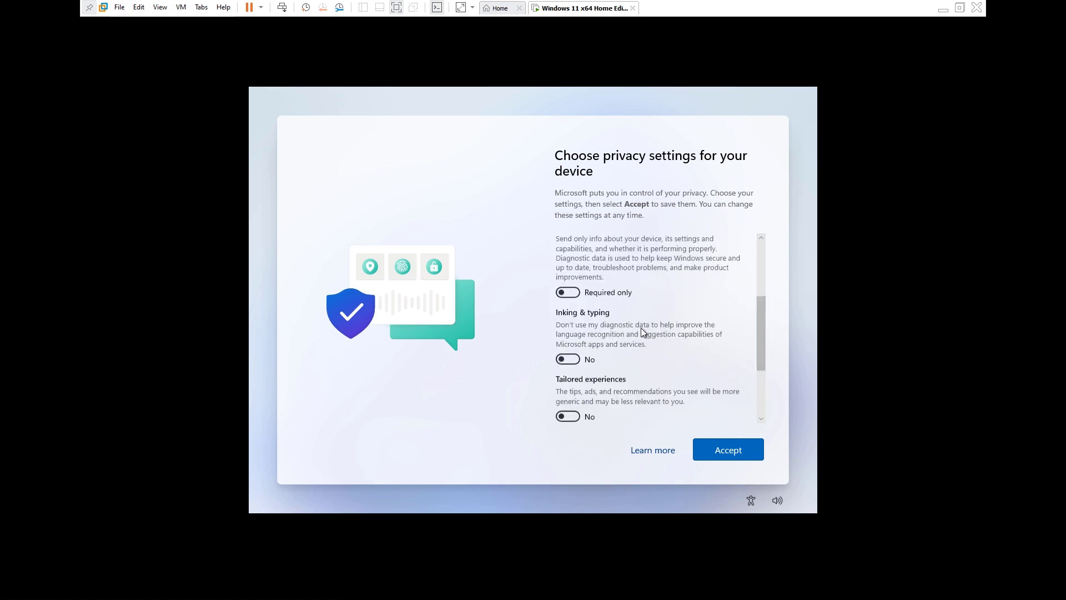
left_click(729, 447)
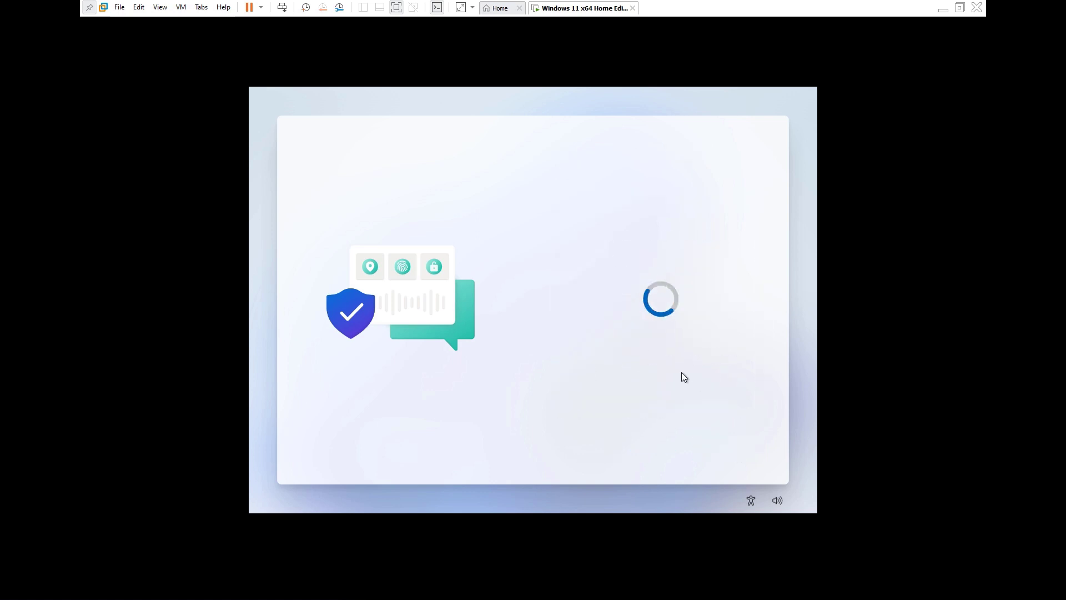